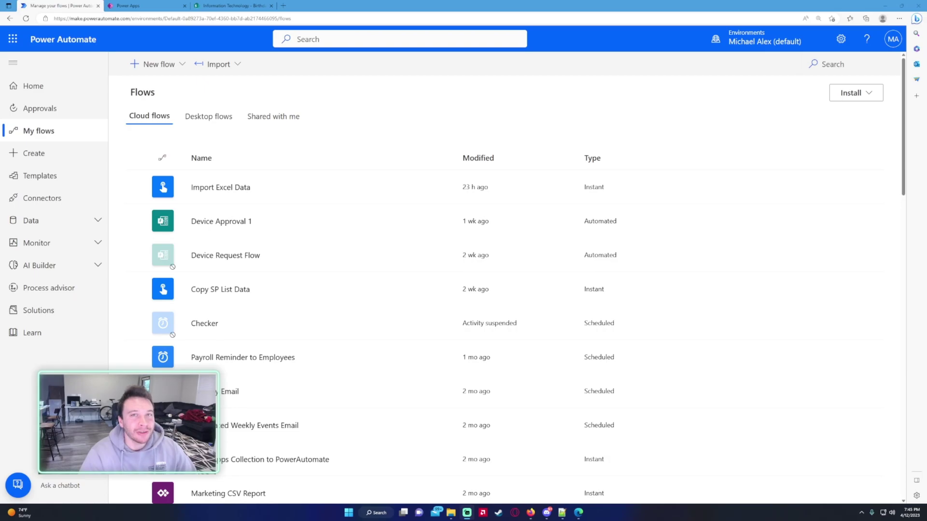
# Step: Go from the Power Automate home page to the My flows list and scroll through it
pyautogui.click(69, 89)
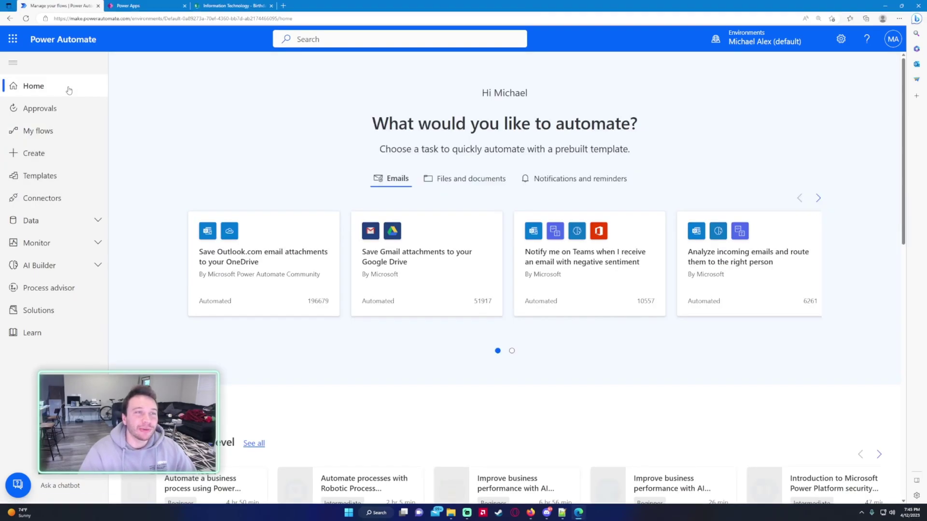
pyautogui.click(49, 130)
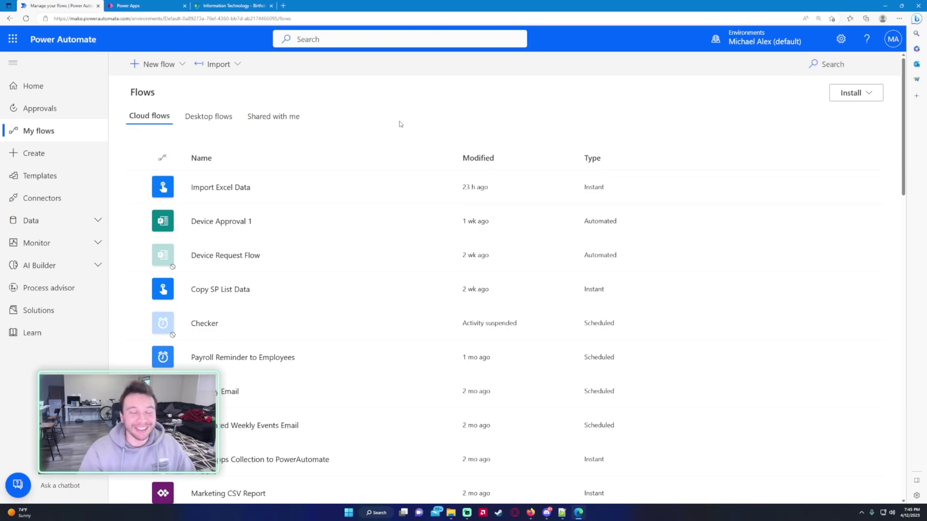
pyautogui.scroll(-2, 399, 124)
pyautogui.scroll(2, 393, 126)
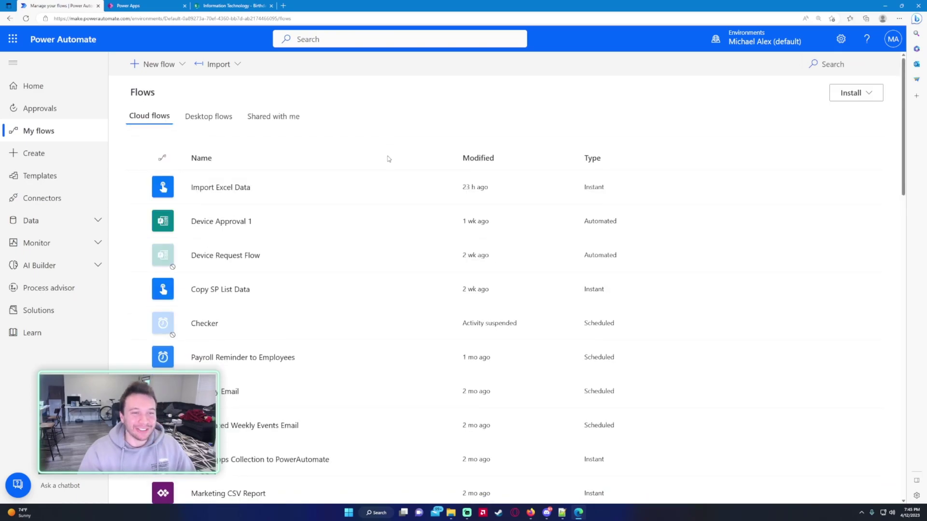
pyautogui.scroll(-2, 389, 159)
pyautogui.scroll(2, 411, 161)
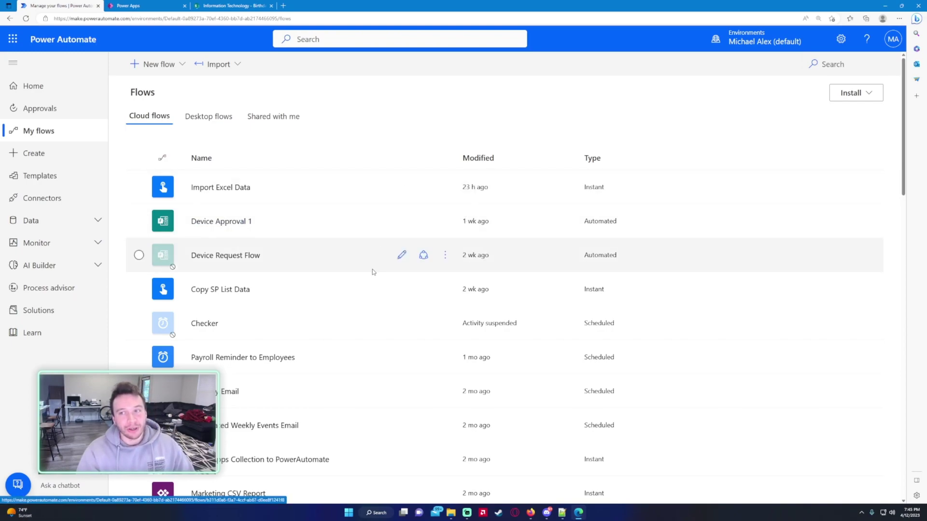
pyautogui.scroll(-8, 334, 251)
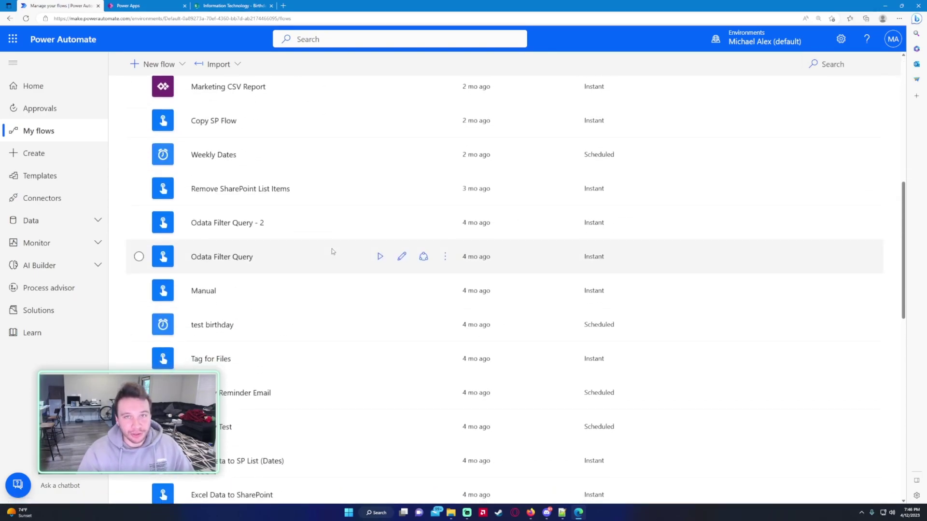
pyautogui.scroll(-10, 331, 251)
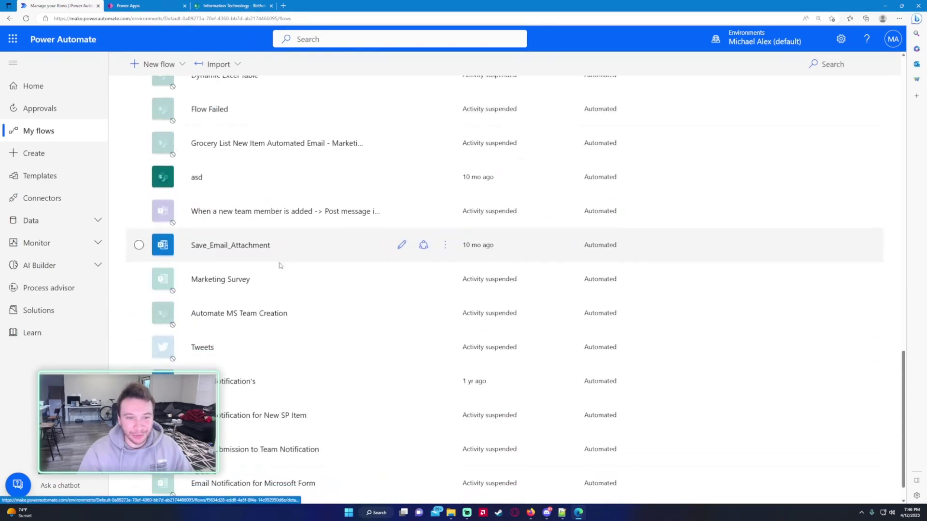
pyautogui.scroll(18, 293, 320)
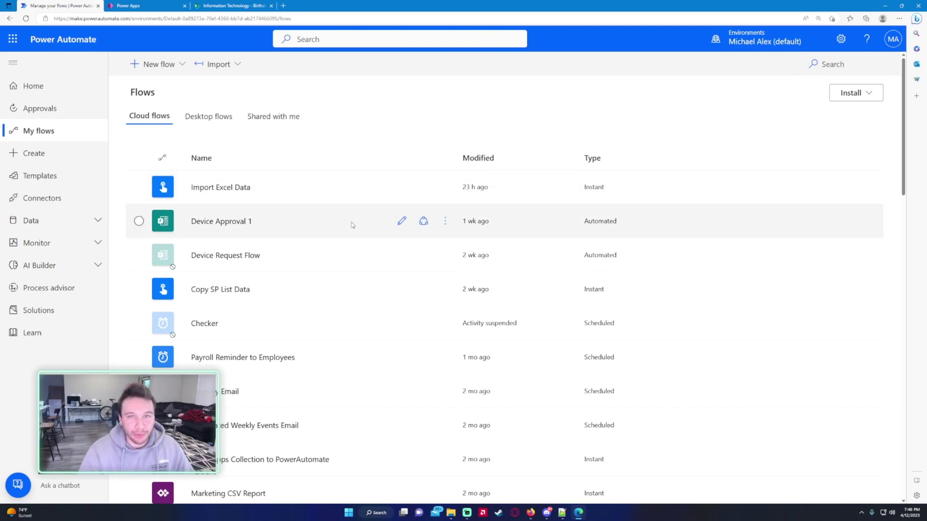
# Step: Select the Import Excel Data, Device Approval 1, Device Request and Payroll Reminder flows in turn
pyautogui.click(325, 188)
pyautogui.click(313, 221)
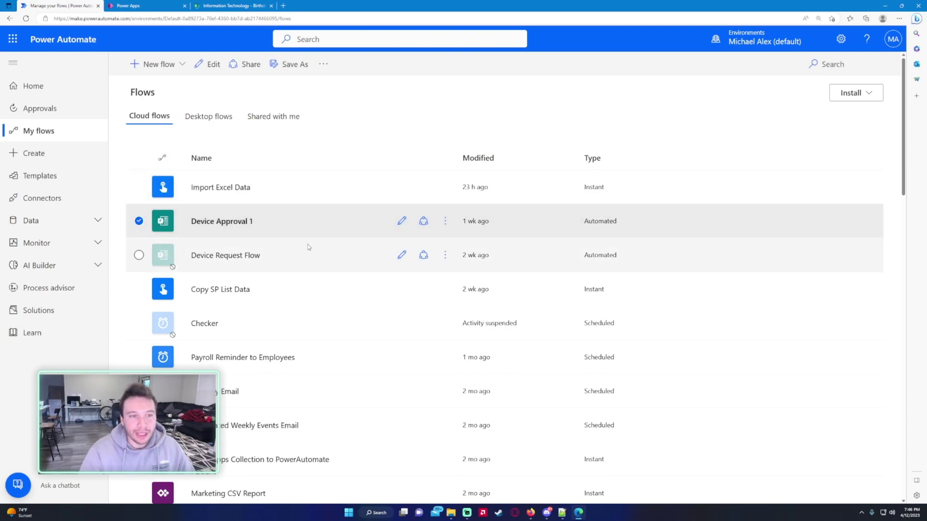
pyautogui.click(309, 255)
pyautogui.click(310, 288)
pyautogui.click(311, 348)
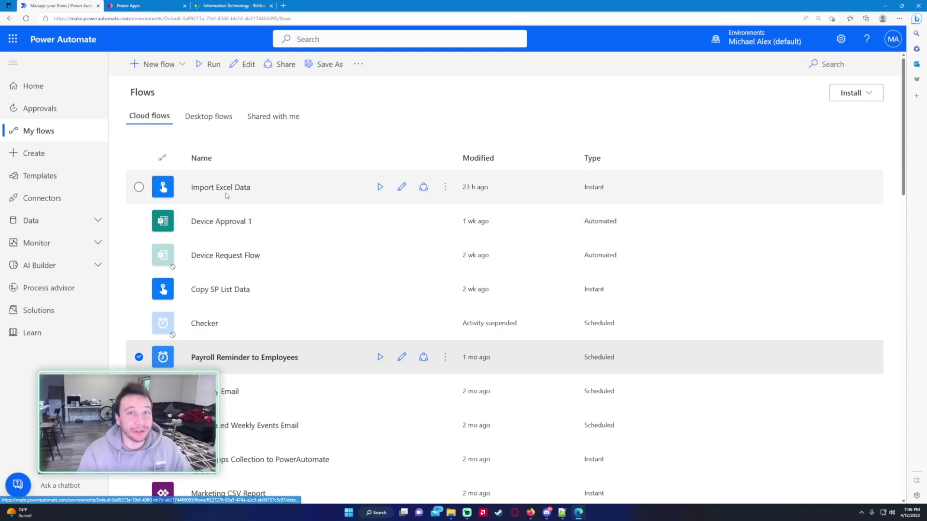
pyautogui.scroll(-20, 278, 200)
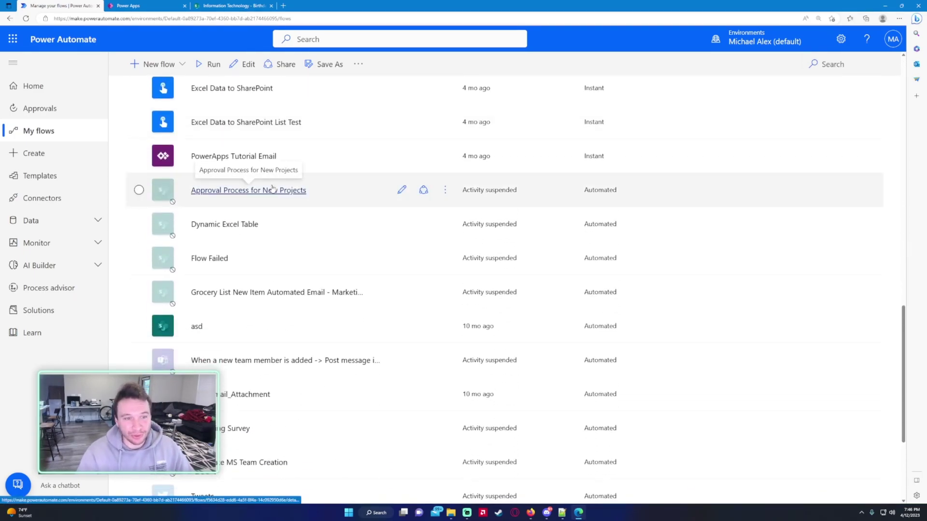
pyautogui.scroll(20, 272, 188)
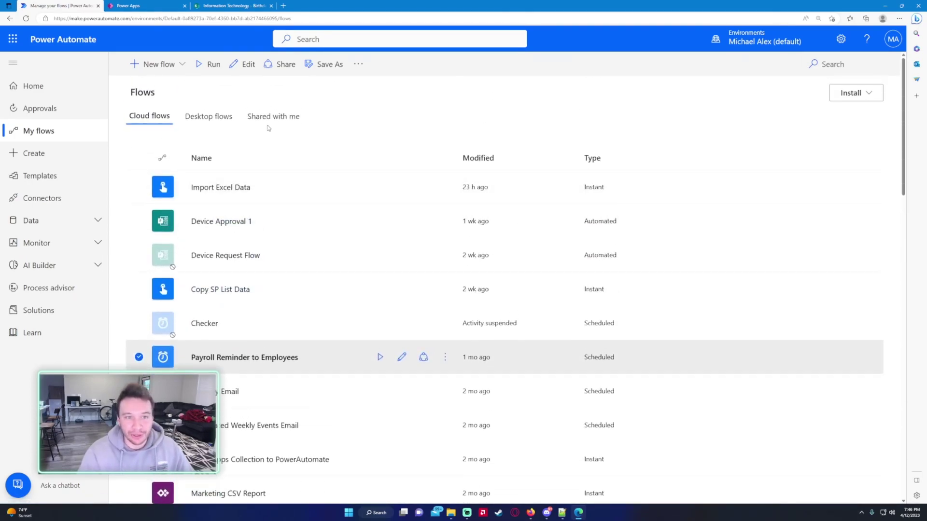
# Step: Check the Shared with me and Desktop flows lists, then return to Cloud flows
pyautogui.click(271, 117)
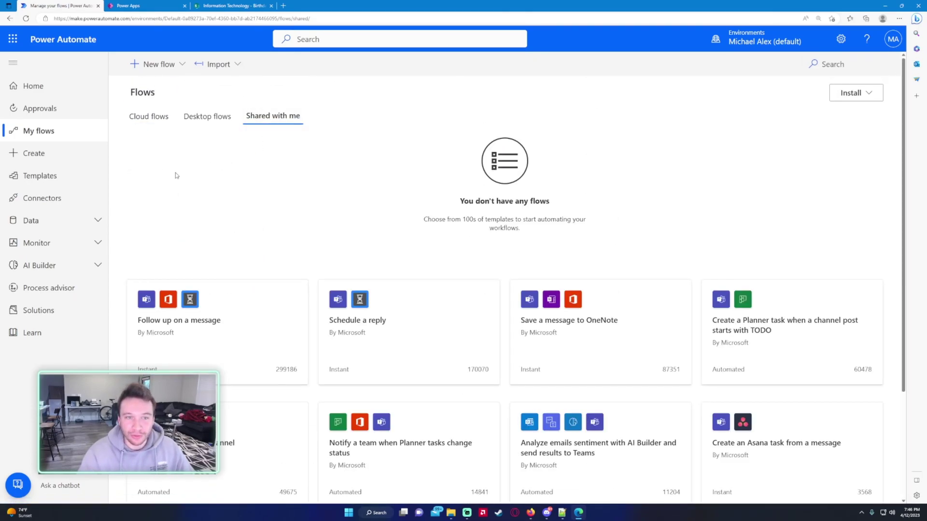
pyautogui.click(147, 119)
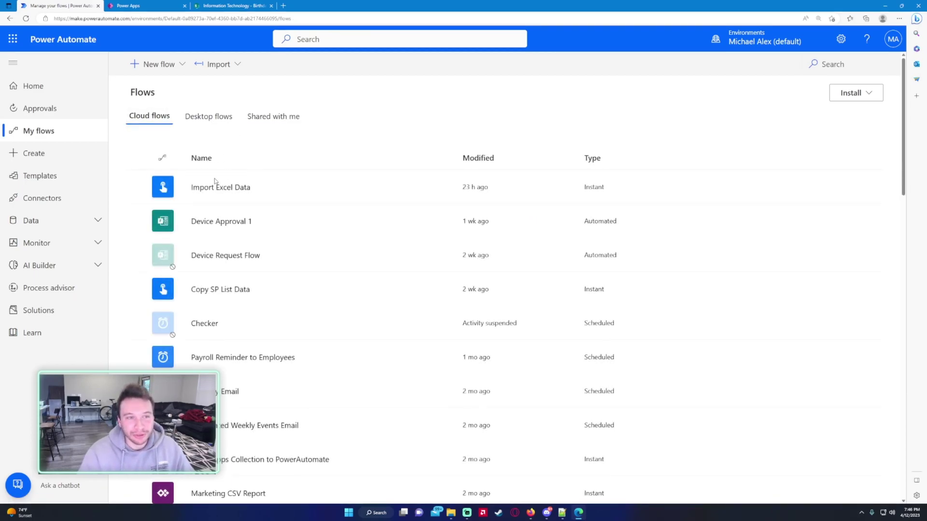
pyautogui.scroll(-8, 257, 187)
pyautogui.scroll(8, 257, 186)
pyautogui.click(273, 117)
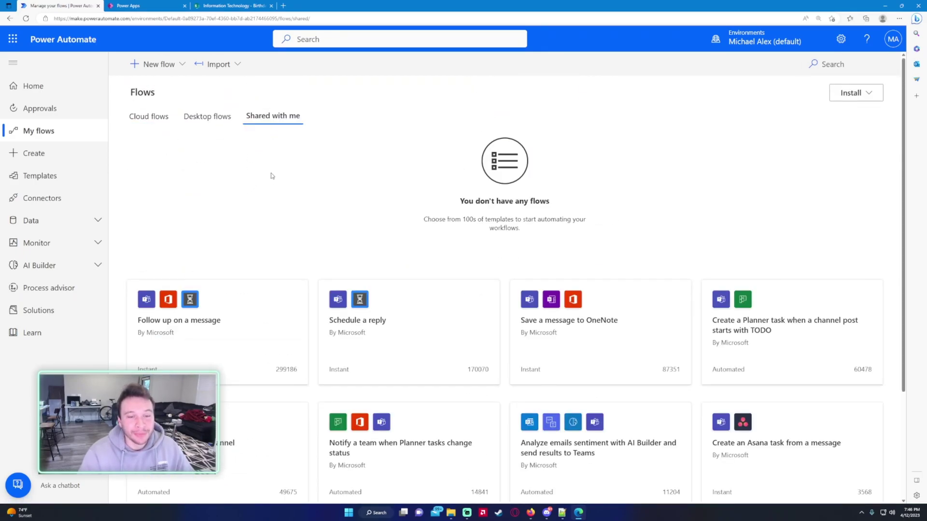
pyautogui.click(186, 121)
pyautogui.click(150, 117)
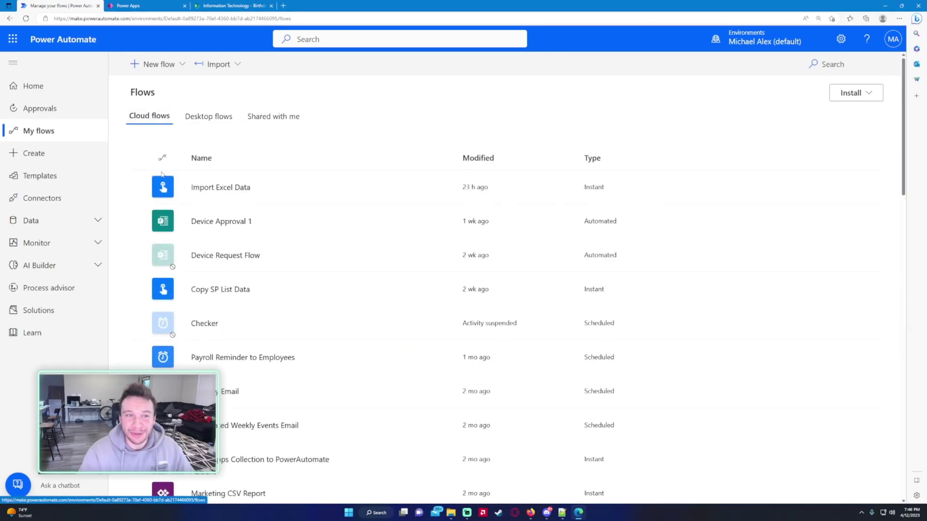
# Step: Edit Import Excel Data, expanding Apply to each and Create item to the Birthday expression
pyautogui.click(203, 191)
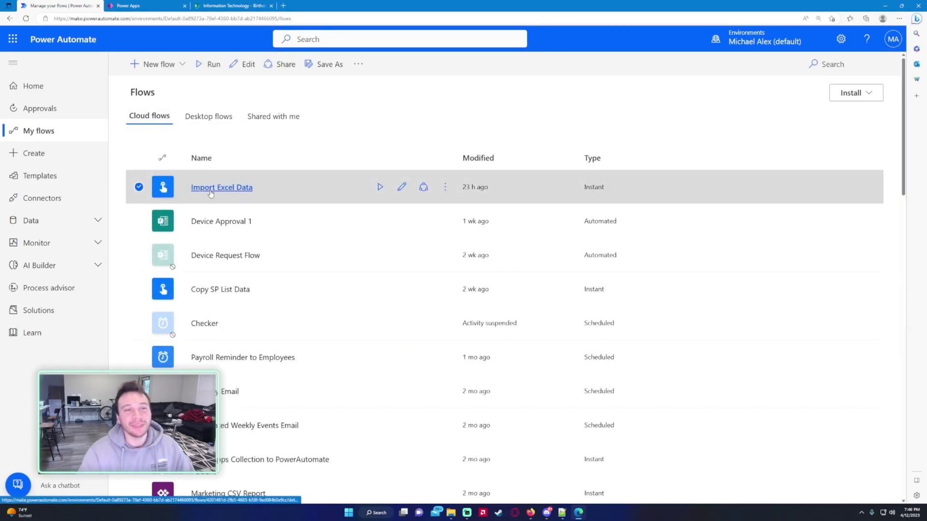
pyautogui.click(205, 193)
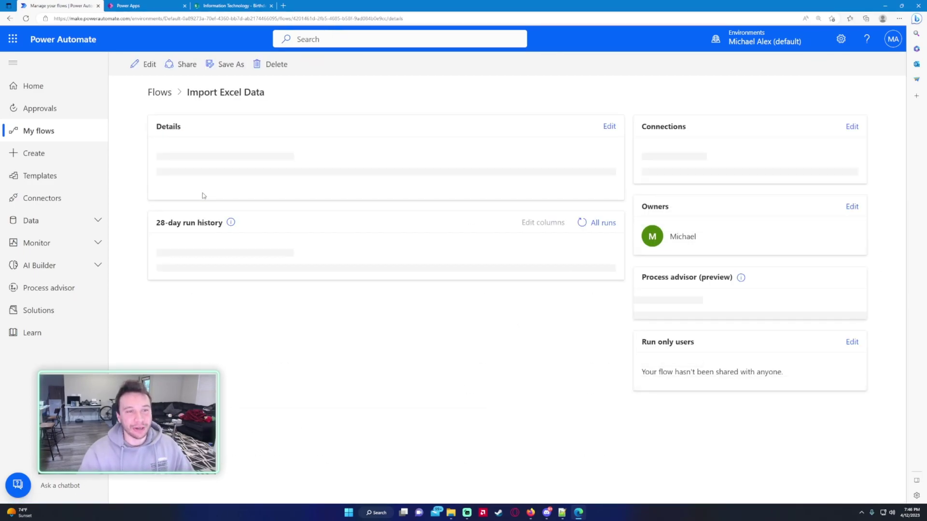
pyautogui.click(136, 68)
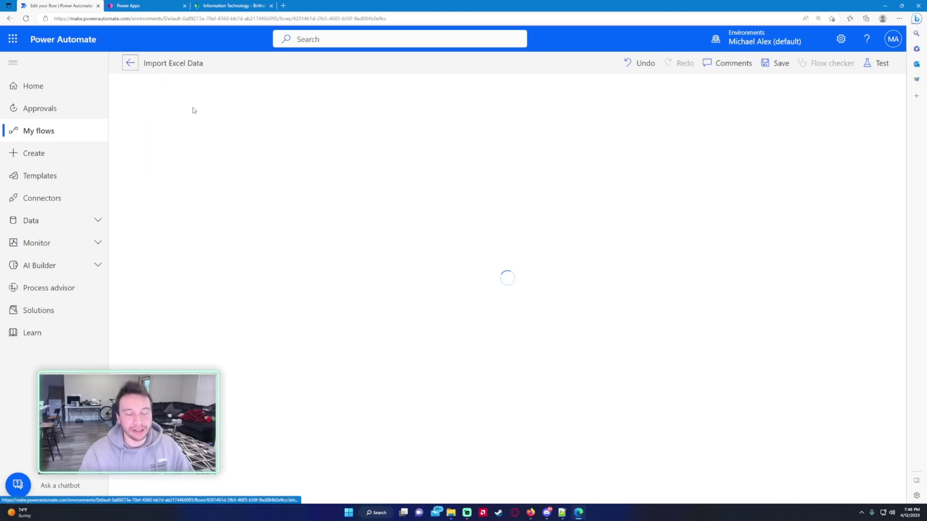
pyautogui.click(352, 181)
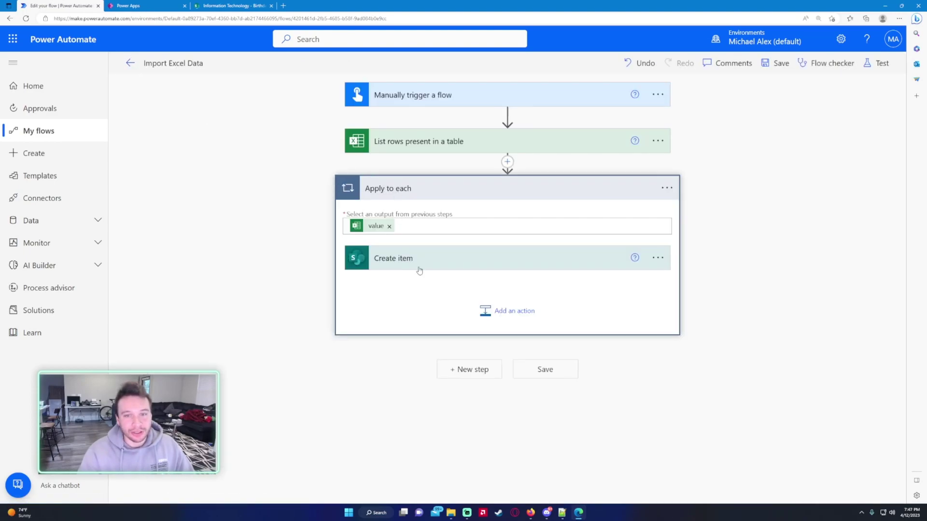
pyautogui.click(444, 260)
pyautogui.click(479, 296)
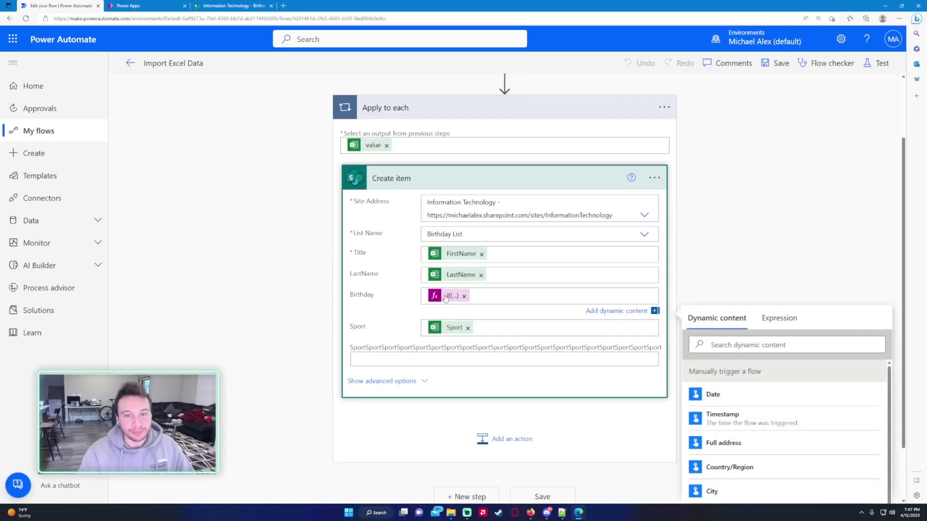
pyautogui.click(452, 296)
# Step: Read through the Birthday field's full if(equals(...)) expression
pyautogui.click(749, 260)
pyautogui.doubleClick(749, 260)
pyautogui.moveTo(712, 260); pyautogui.dragTo(746, 259)
pyautogui.click(853, 260)
pyautogui.moveTo(853, 260); pyautogui.dragTo(797, 261)
pyautogui.click(728, 260)
pyautogui.click(796, 260)
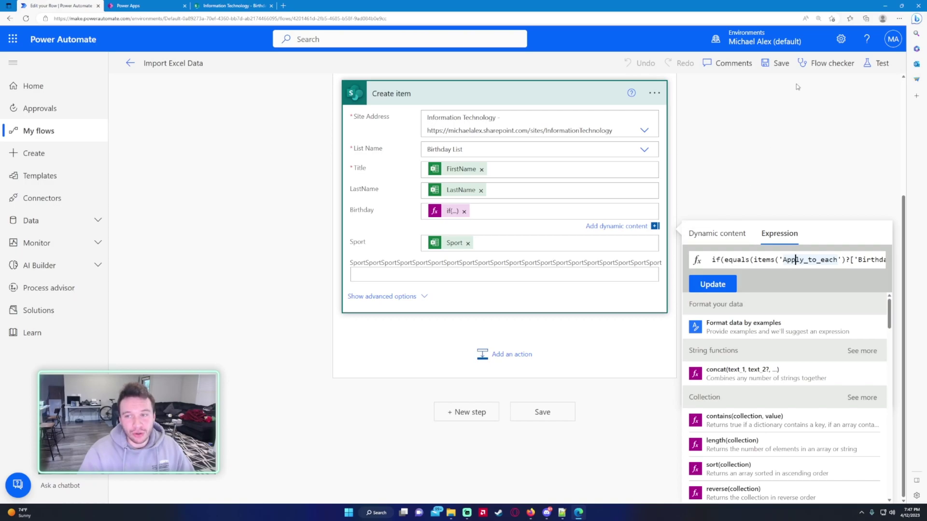
# Step: Open the full Power Automate settings and close them again
pyautogui.click(840, 39)
pyautogui.click(751, 129)
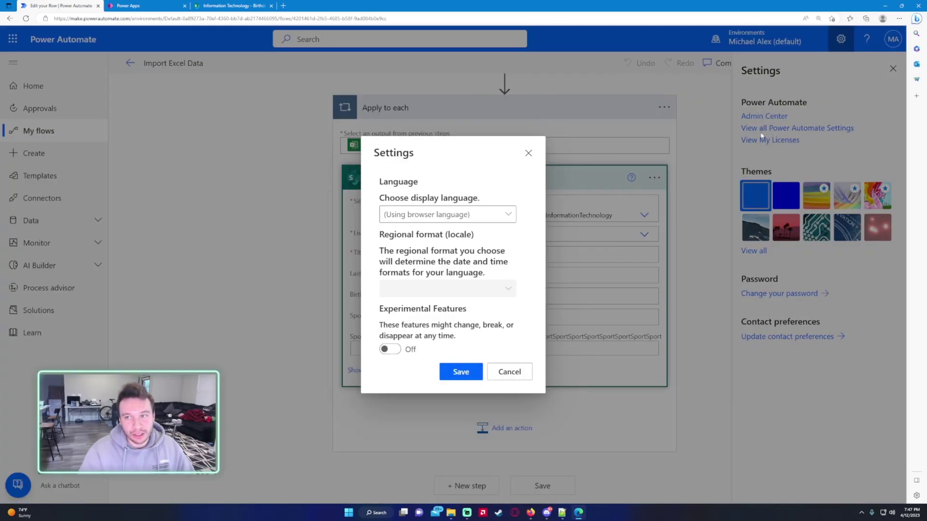
pyautogui.click(530, 153)
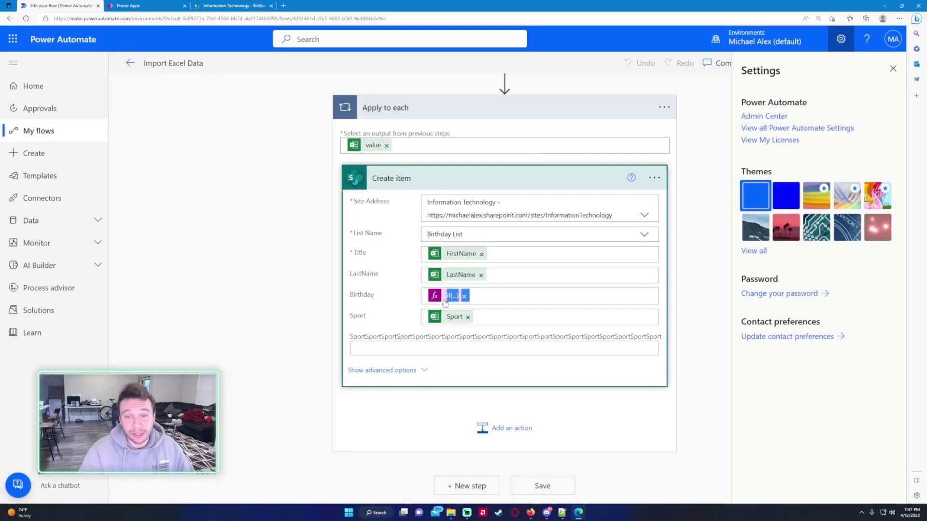
# Step: Close the settings panel, reopen the Birthday expression and select its entire text
pyautogui.click(893, 69)
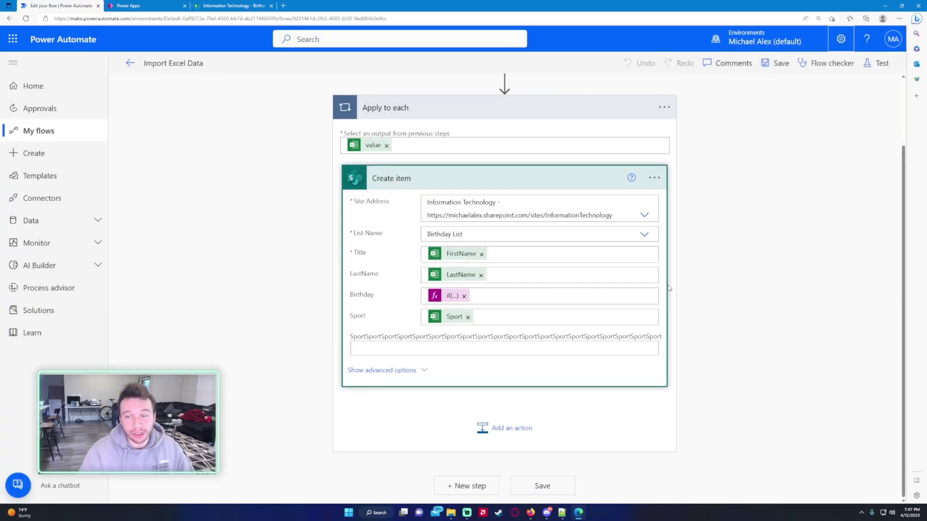
pyautogui.click(453, 296)
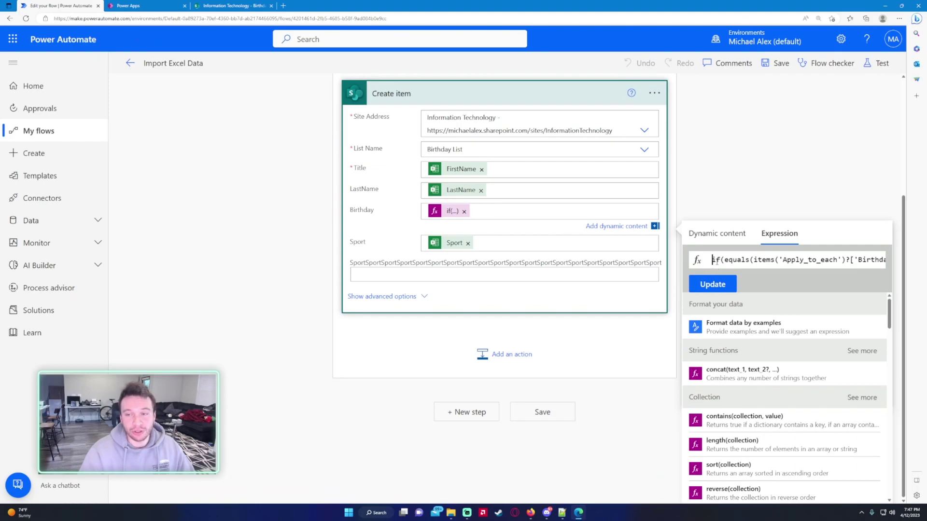
pyautogui.click(716, 260)
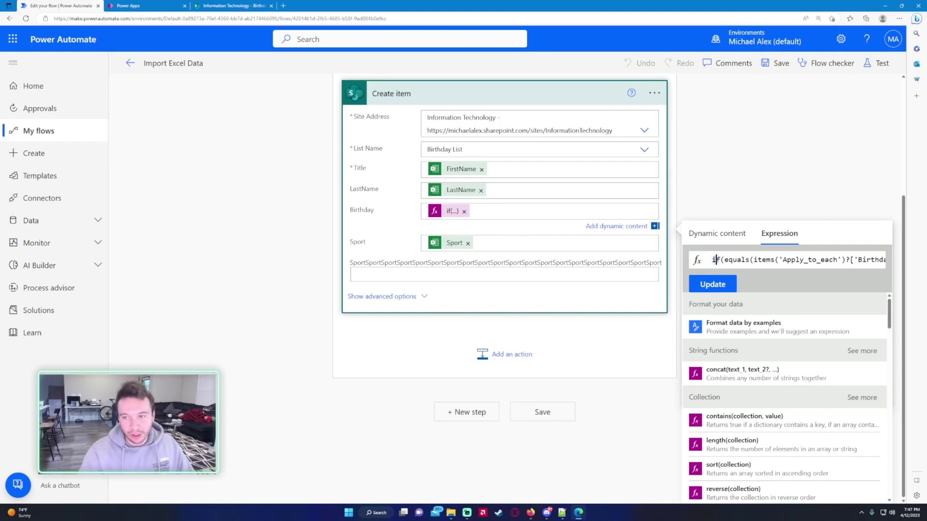
pyautogui.moveTo(714, 259); pyautogui.dragTo(926, 259)
pyautogui.hotkey('ctrl', 'c')
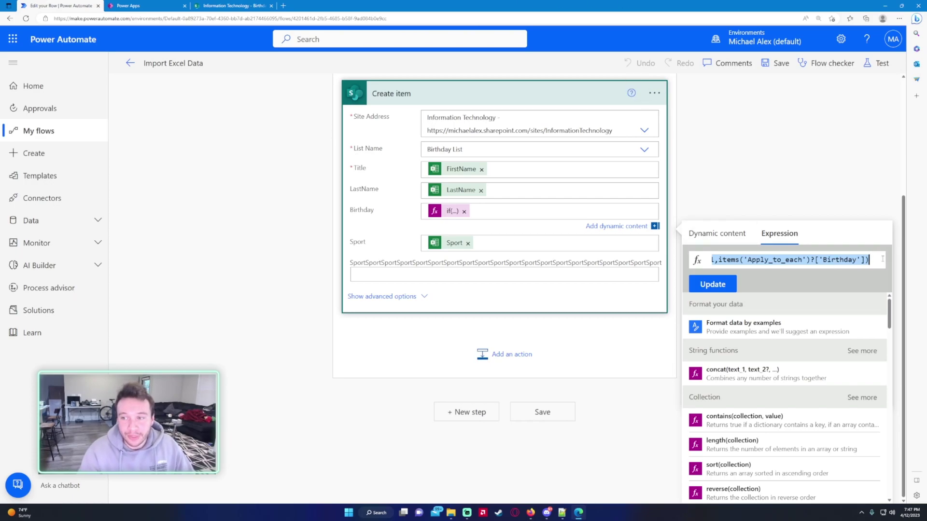
# Step: Paste the Birthday expression into the long Sport field, then delete it
pyautogui.click(491, 274)
pyautogui.hotkey('ctrl', 'v')
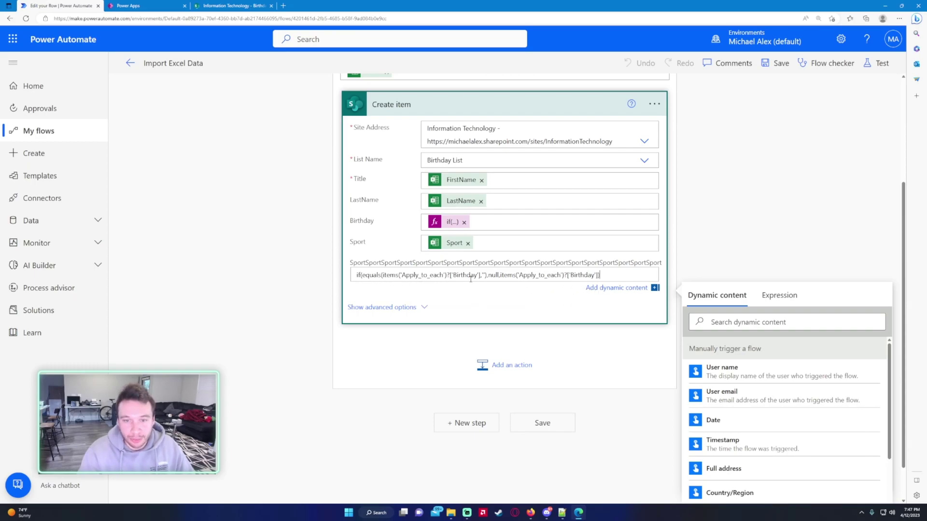
pyautogui.hotkey('ctrl', 'a')
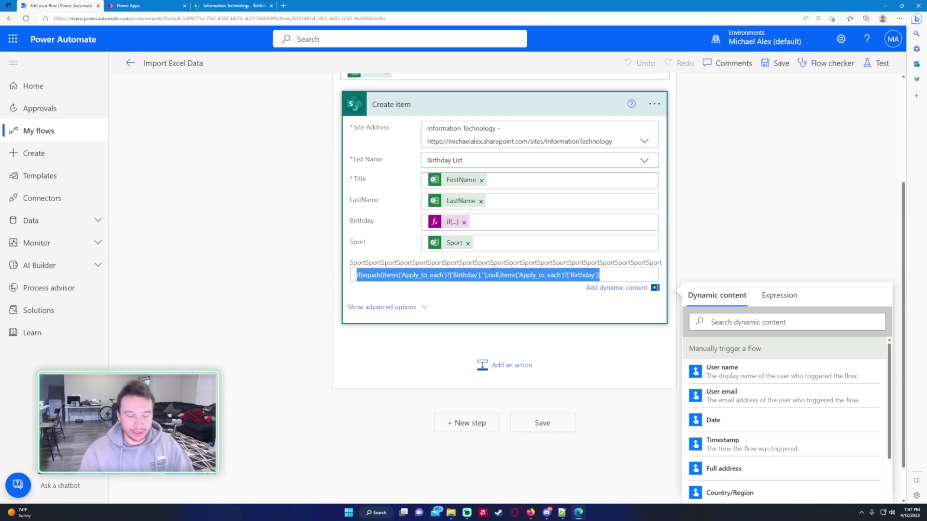
pyautogui.press('BackSpace')
# Step: Change the Birthday expression's '' to "", apply it, and dismiss the invalid-expression warning
pyautogui.click(452, 222)
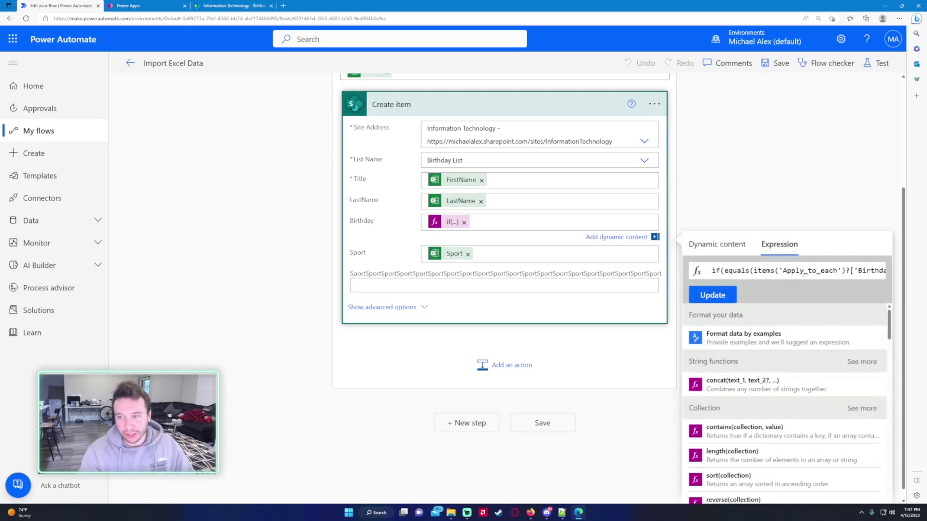
pyautogui.moveTo(822, 270); pyautogui.dragTo(869, 270)
pyautogui.click(823, 270)
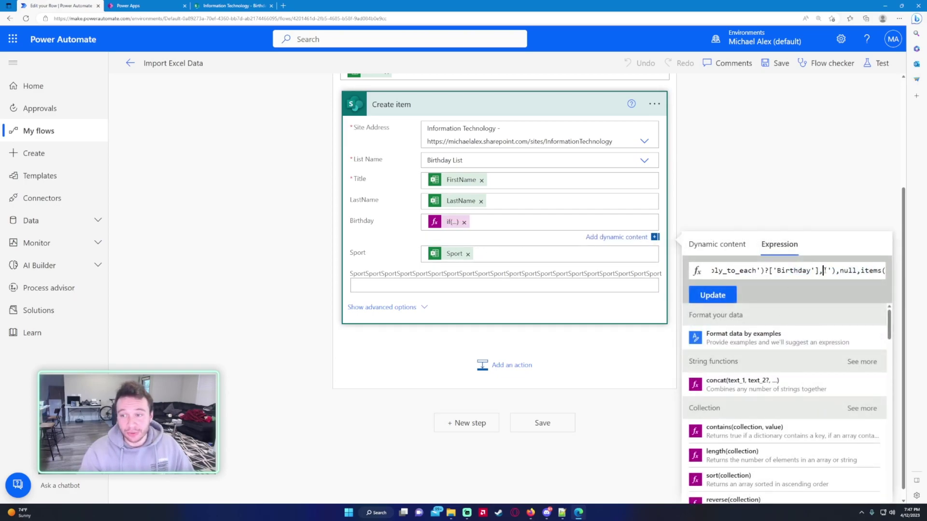
pyautogui.doubleClick(826, 270)
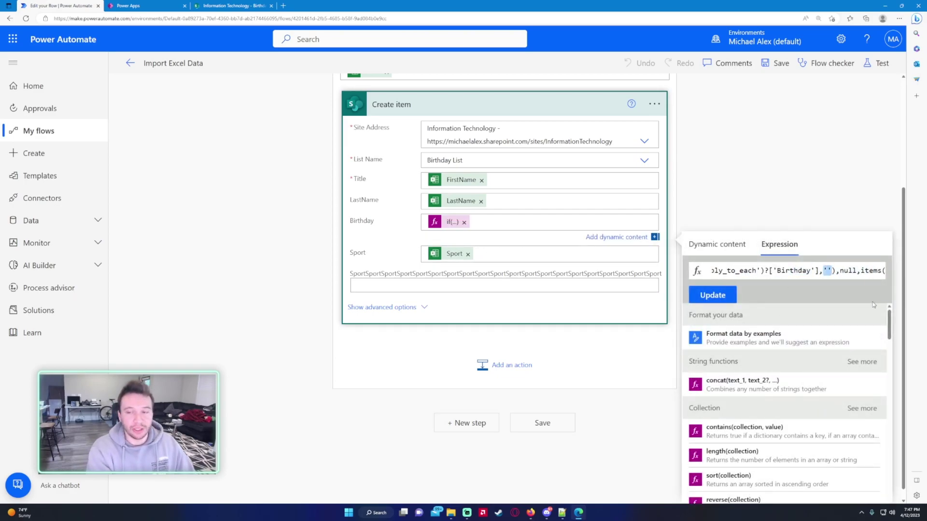
pyautogui.write('""')
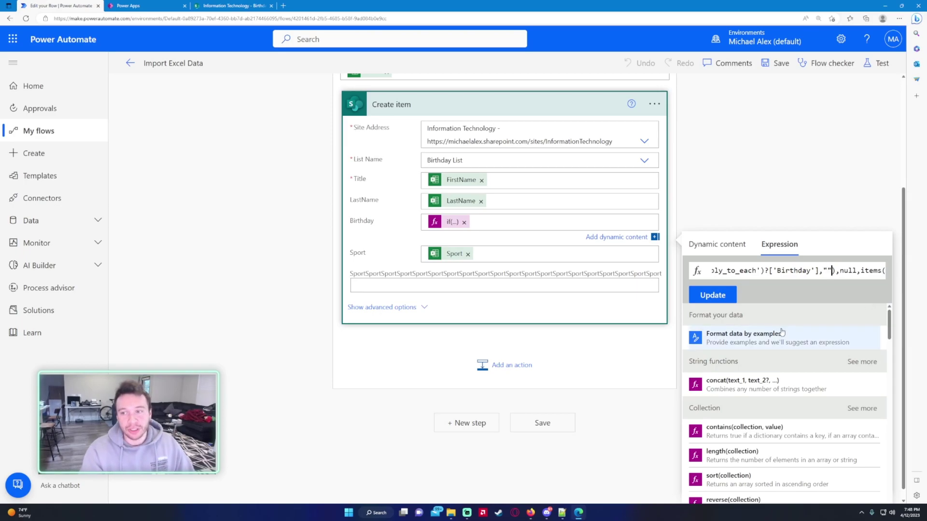
pyautogui.click(713, 295)
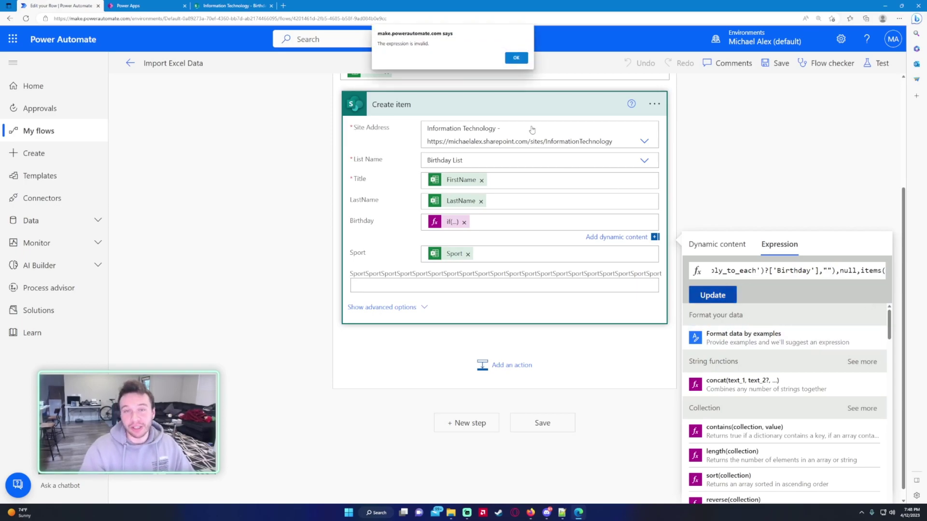
pyautogui.click(516, 58)
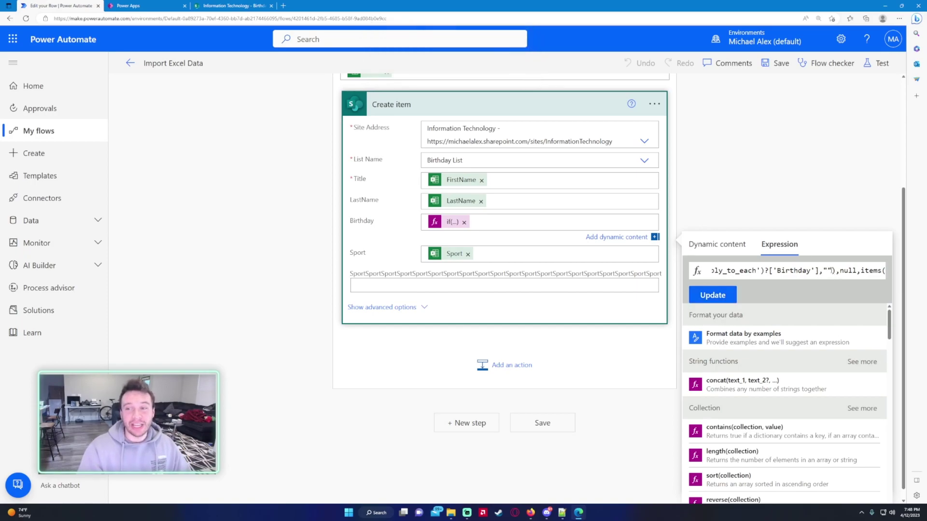
# Step: Restore the empty single quotes '' in the Birthday expression in place of the double quotes
pyautogui.click(824, 271)
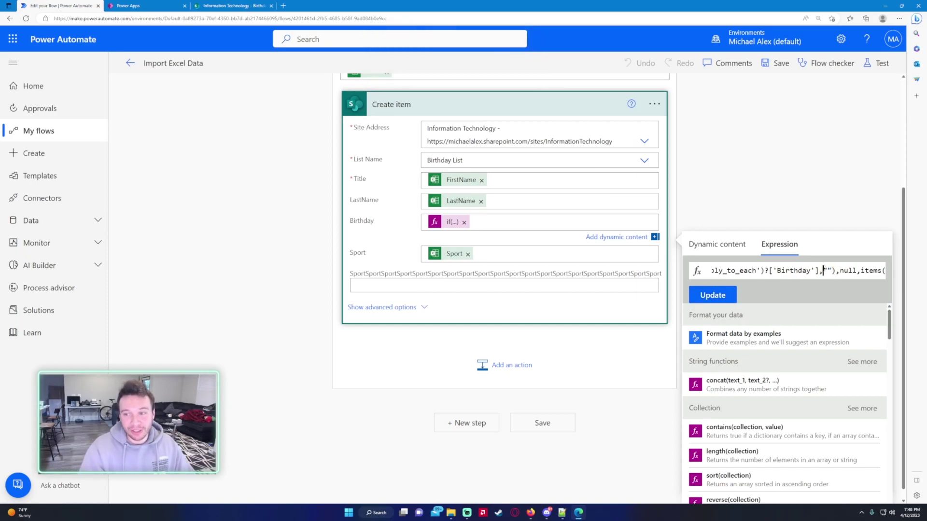
pyautogui.moveTo(824, 271); pyautogui.dragTo(832, 271)
pyautogui.write("''")
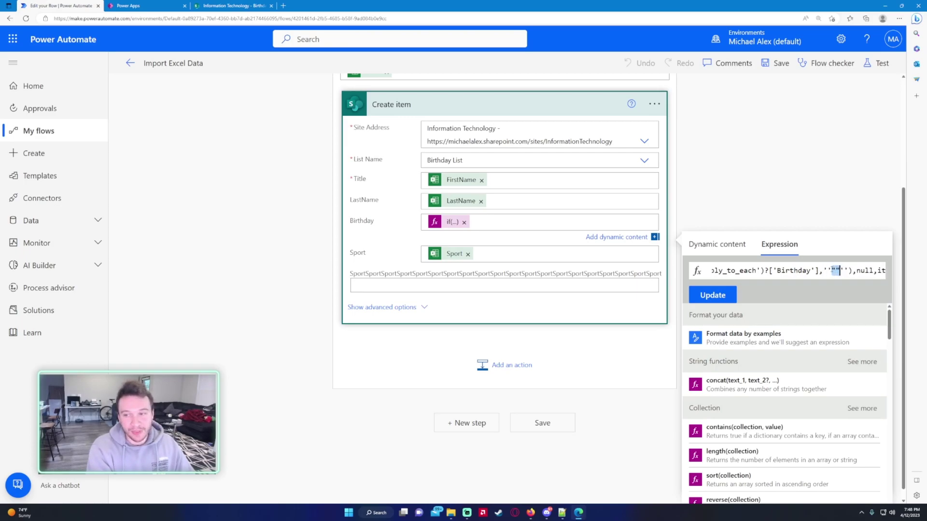
pyautogui.press('Right')
pyautogui.press('Right')
pyautogui.press('BackSpace')
pyautogui.press('BackSpace')
pyautogui.press('BackSpace')
pyautogui.press('BackSpace')
pyautogui.press('BackSpace')
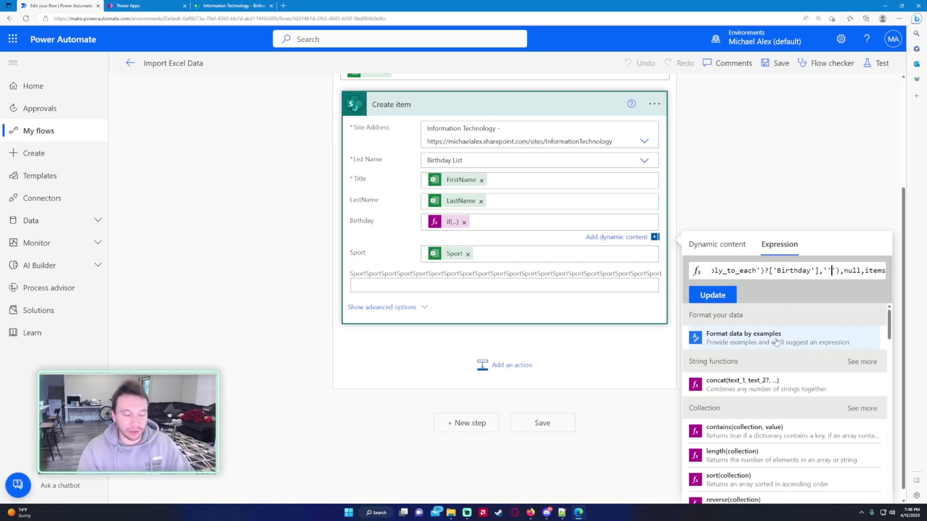
pyautogui.write("''")
pyautogui.press('BackSpace')
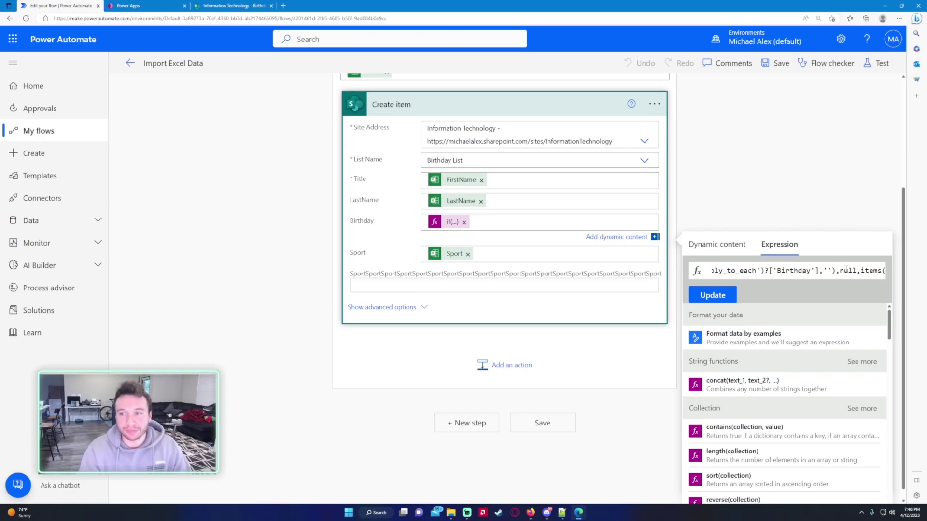
# Step: Apply the corrected Birthday expression and reopen it to check the full text
pyautogui.click(714, 295)
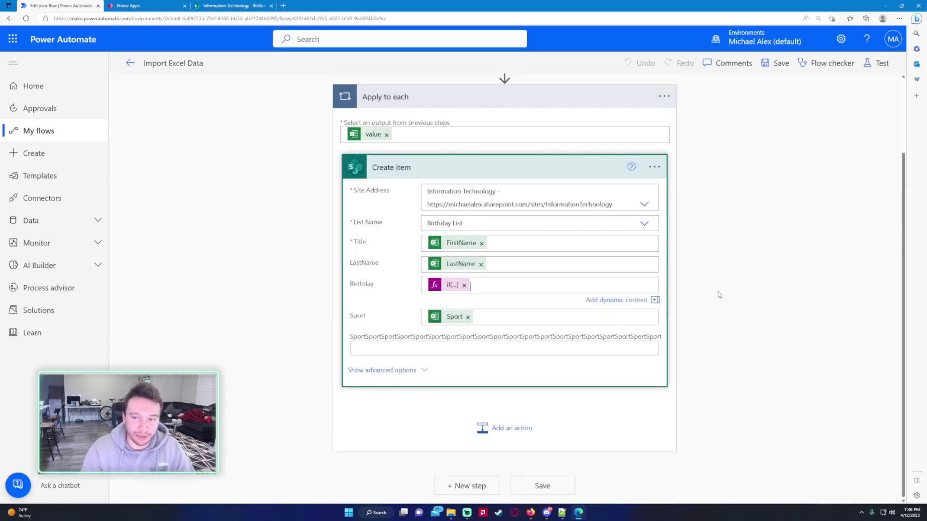
pyautogui.click(447, 286)
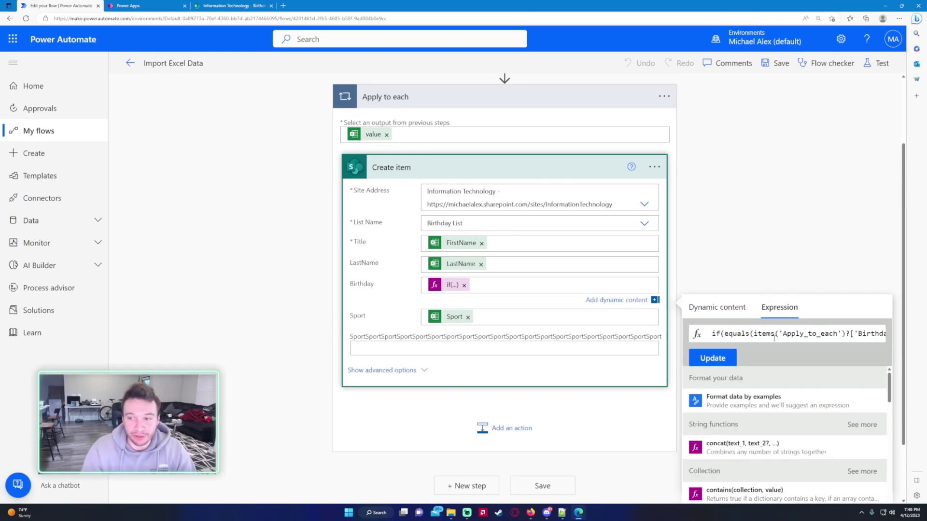
pyautogui.moveTo(804, 333); pyautogui.dragTo(713, 334)
pyautogui.click(869, 335)
pyautogui.click(737, 334)
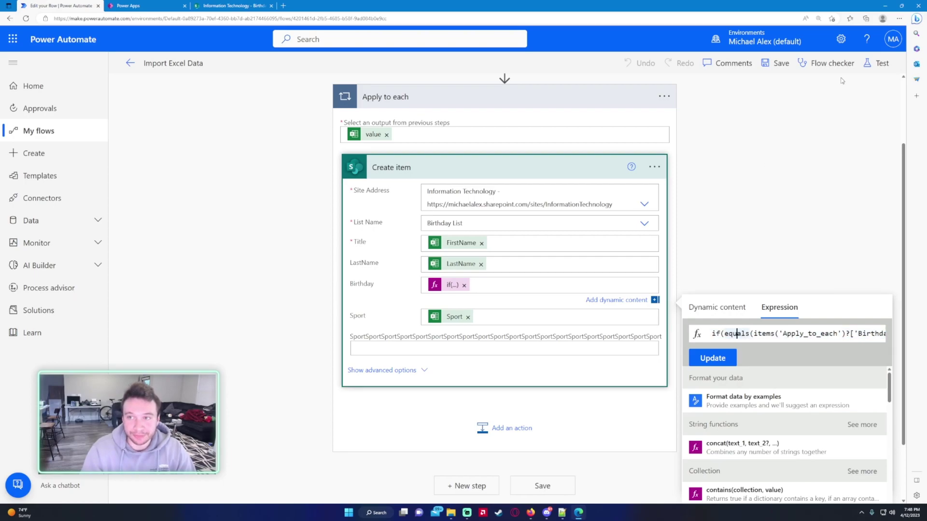
# Step: Turn Experimental Features on in the Power Automate settings and save
pyautogui.click(841, 38)
pyautogui.click(797, 128)
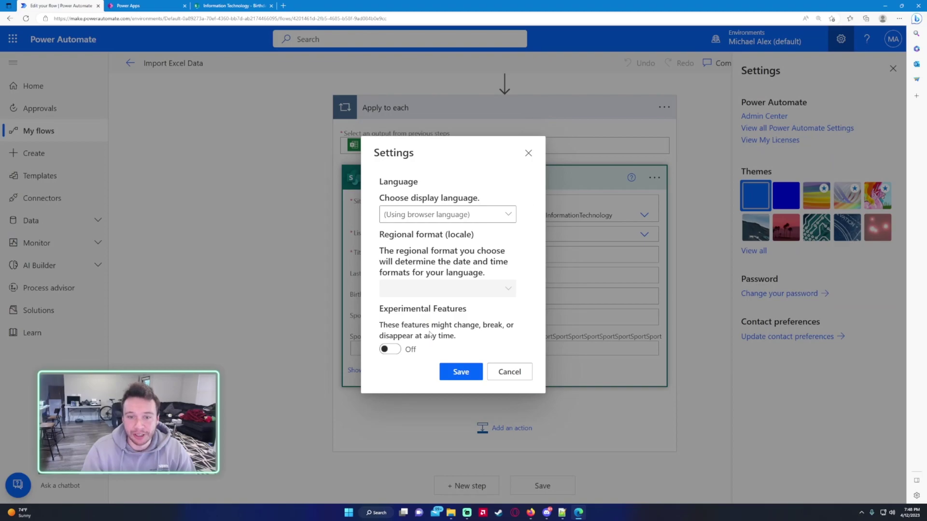
pyautogui.click(390, 349)
pyautogui.click(465, 372)
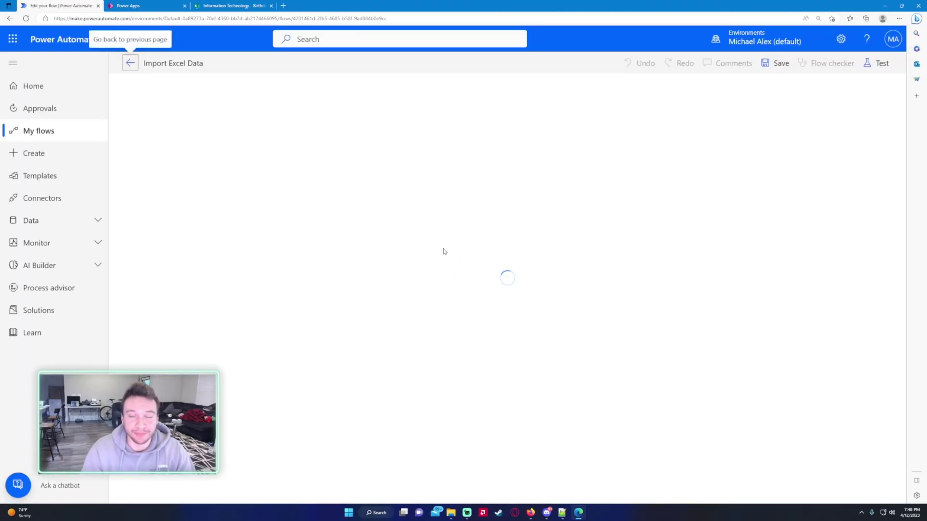
# Step: In the new designer, inspect the Birthday if(...) expression under Apply to each > Create item, then close it
pyautogui.click(454, 196)
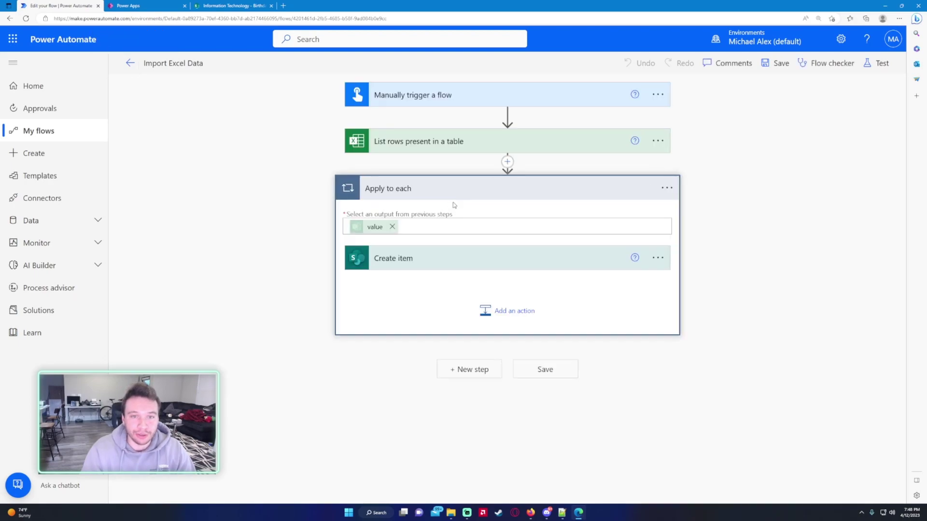
pyautogui.click(449, 258)
pyautogui.click(451, 299)
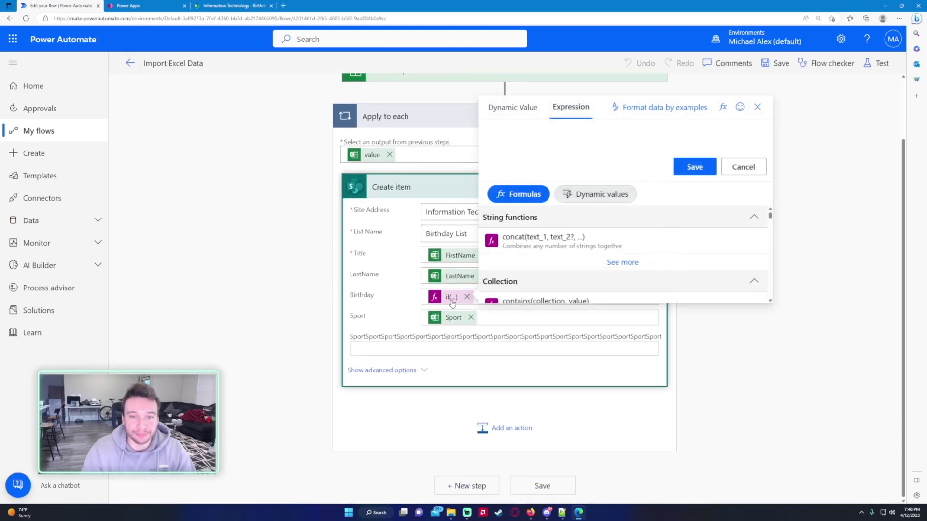
pyautogui.click(620, 136)
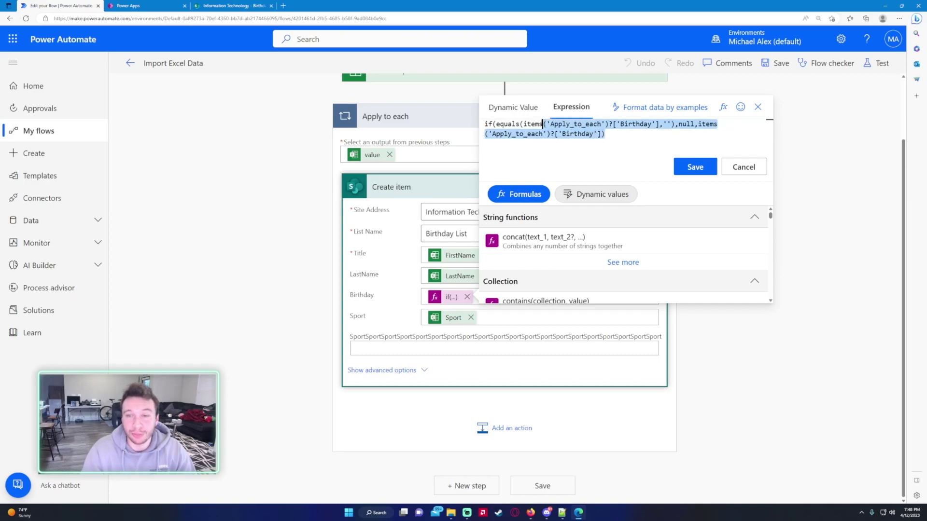
pyautogui.moveTo(536, 124); pyautogui.dragTo(507, 124)
pyautogui.click(614, 135)
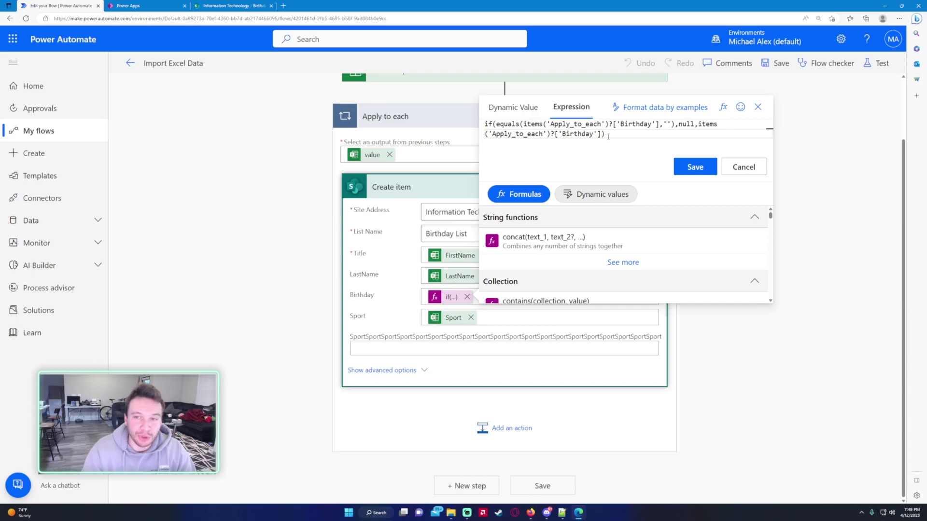
pyautogui.click(671, 124)
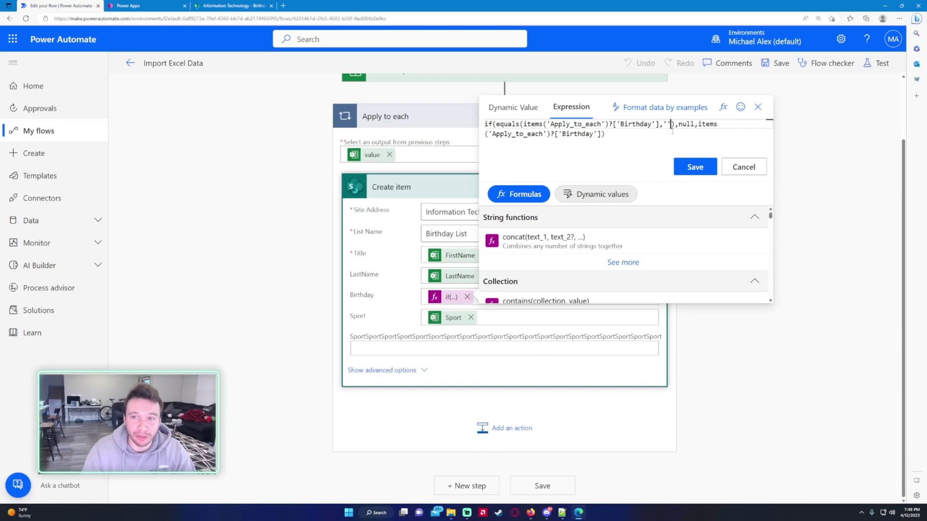
pyautogui.hotkey('ctrl', 'End')
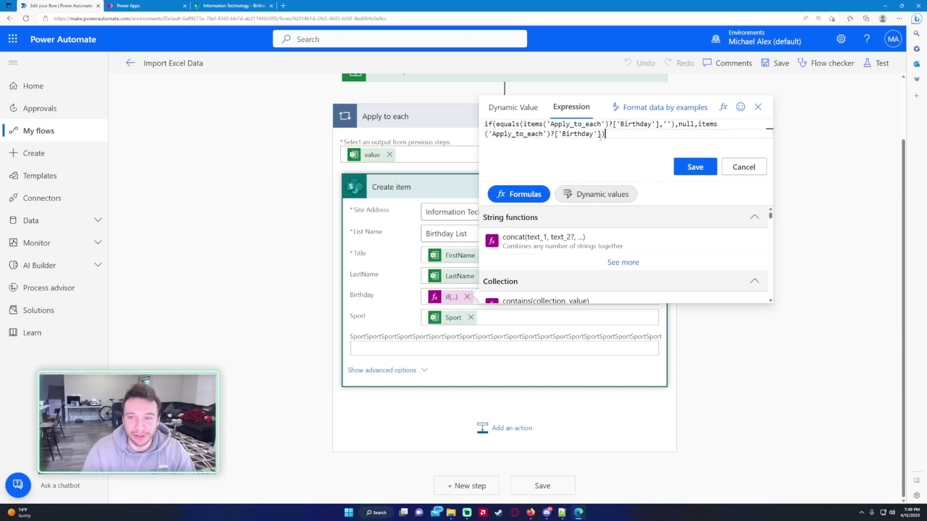
pyautogui.click(726, 170)
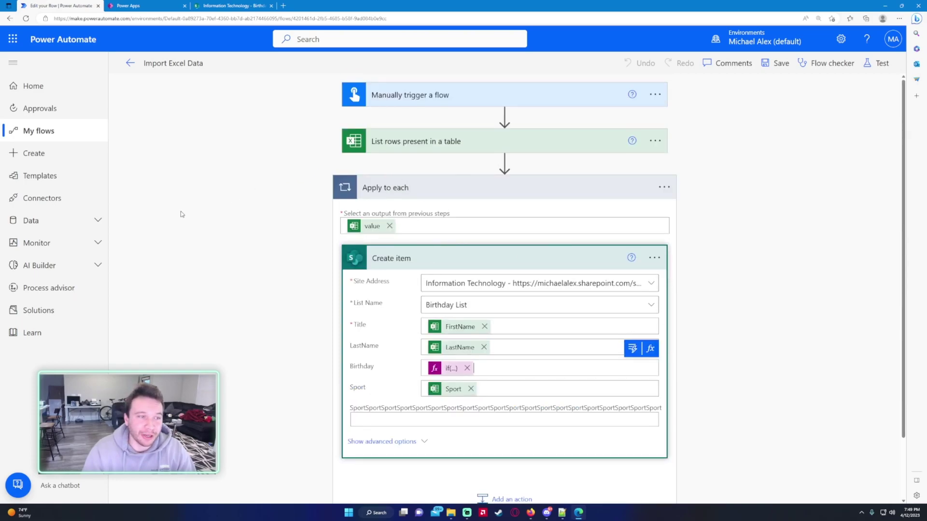
pyautogui.scroll(-2, 244, 195)
pyautogui.scroll(2, 244, 195)
# Step: Load the SharePoint site m/sites/Marketing and open its Holiday Schedule list
pyautogui.click(129, 7)
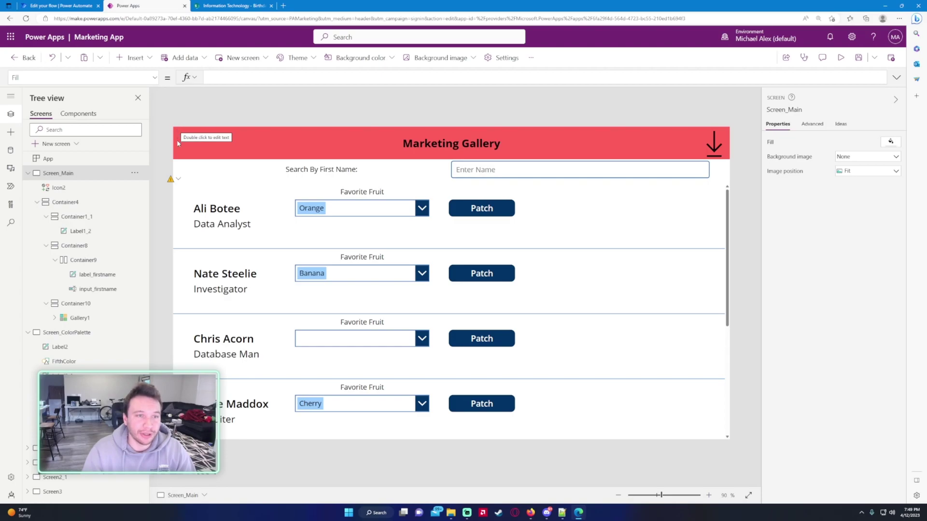
pyautogui.click(232, 6)
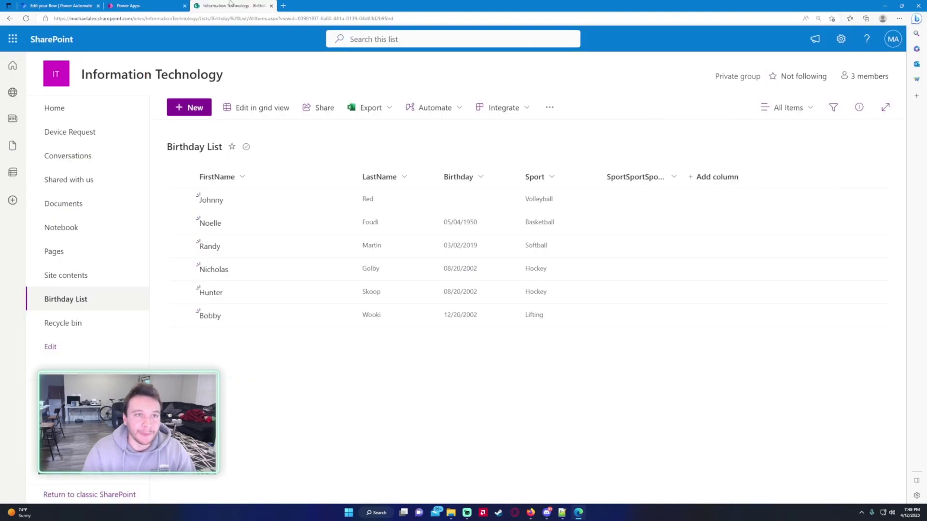
pyautogui.click(70, 26)
pyautogui.write('m/sites/Mark')
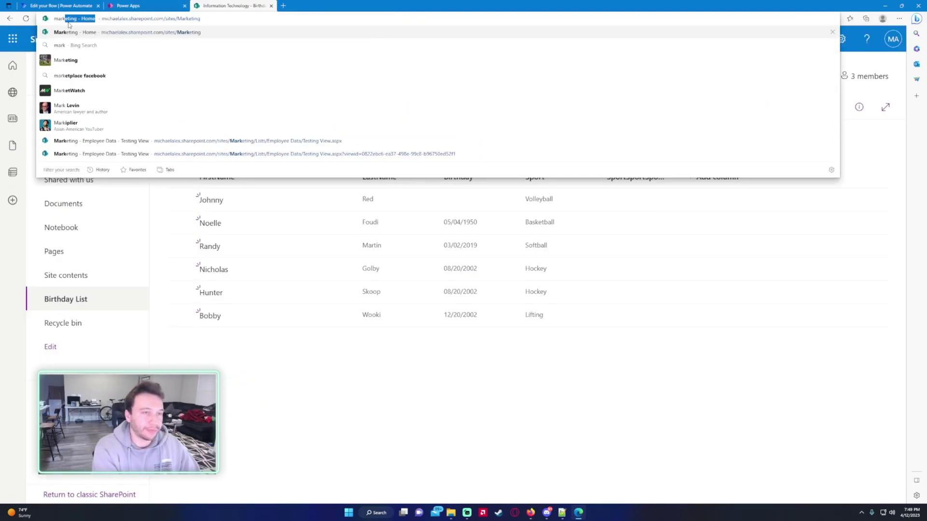
pyautogui.write('eting')
pyautogui.press('Return')
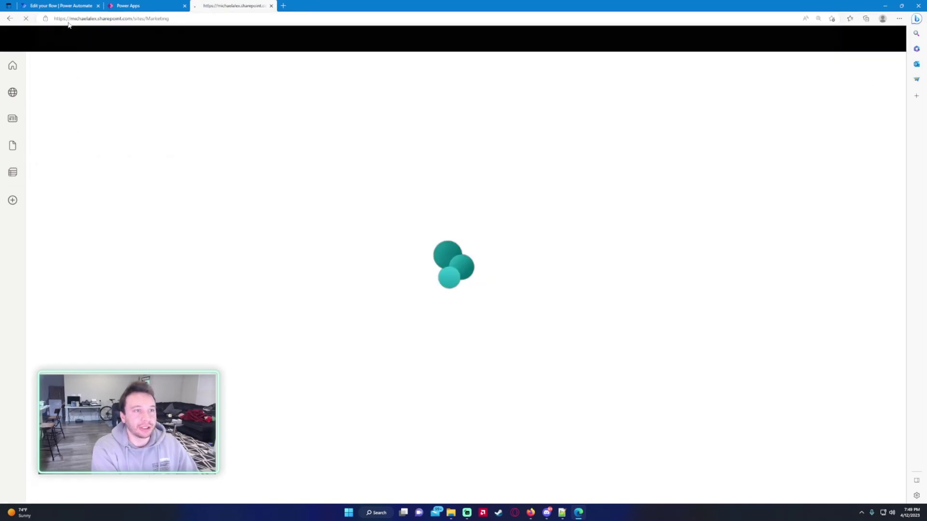
pyautogui.click(74, 156)
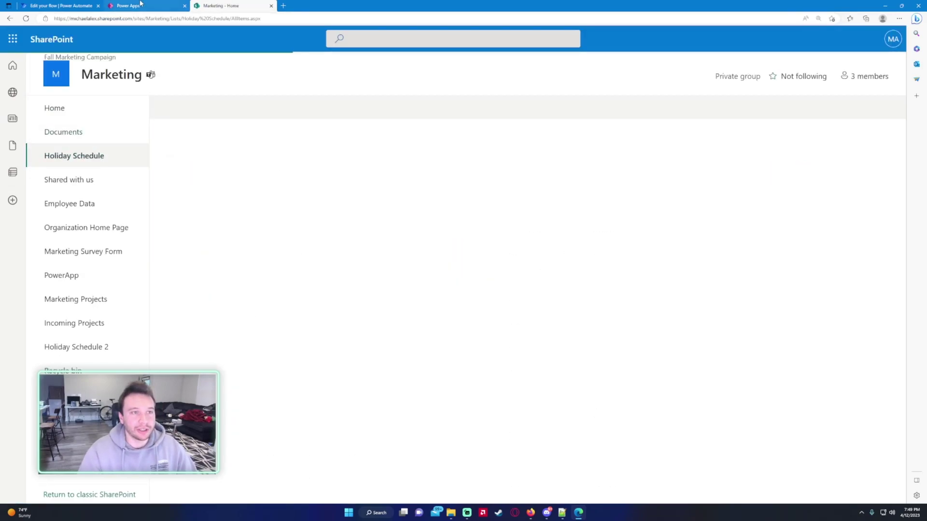
# Step: In Power Apps' Data pane, add a data source by searching 'sharepoint', then return to the Tree view
pyautogui.click(140, 5)
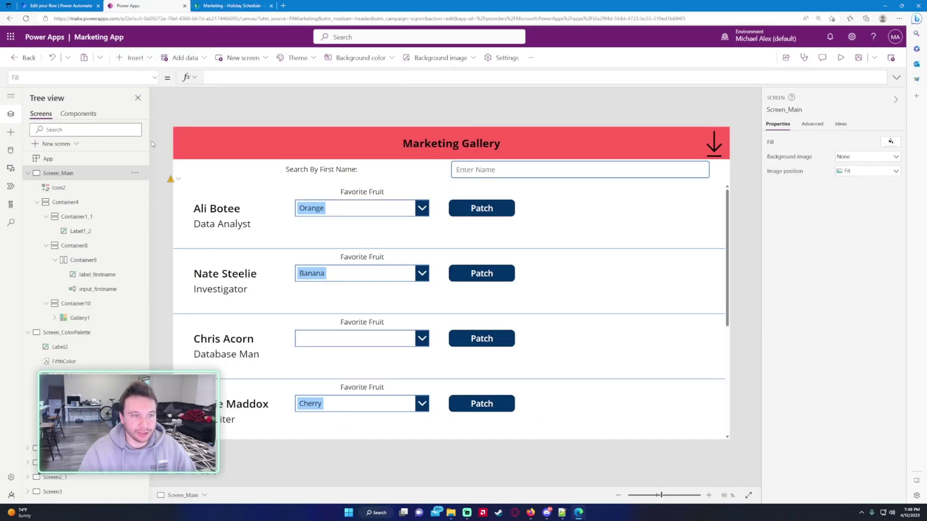
pyautogui.click(10, 150)
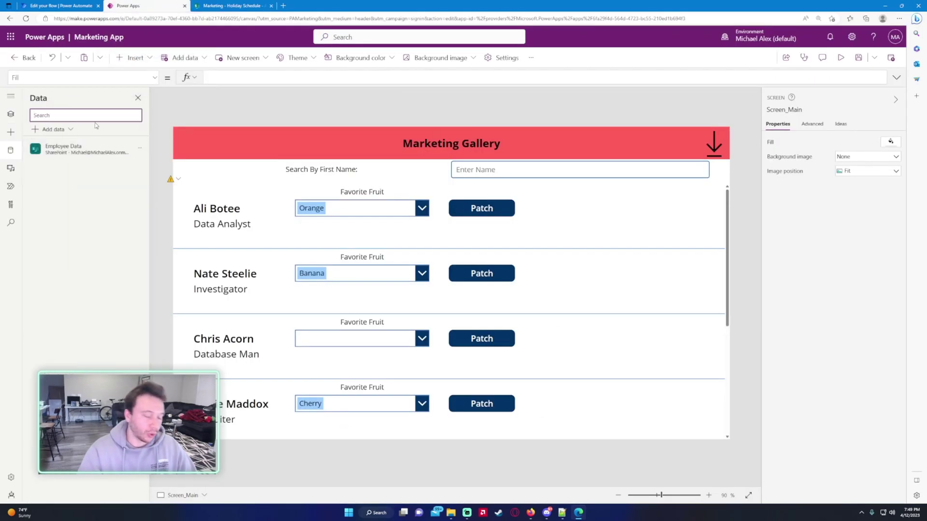
pyautogui.click(51, 129)
pyautogui.write('sharepoint')
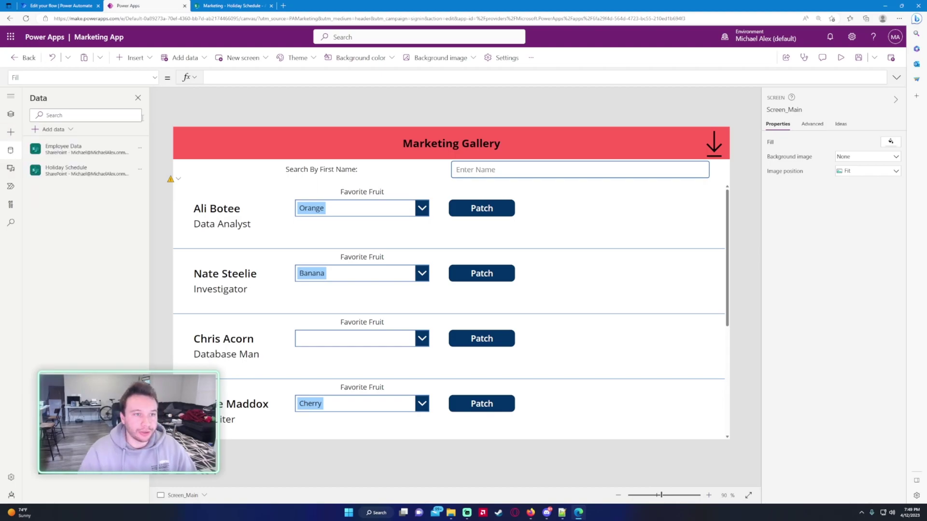
pyautogui.click(10, 115)
pyautogui.click(132, 58)
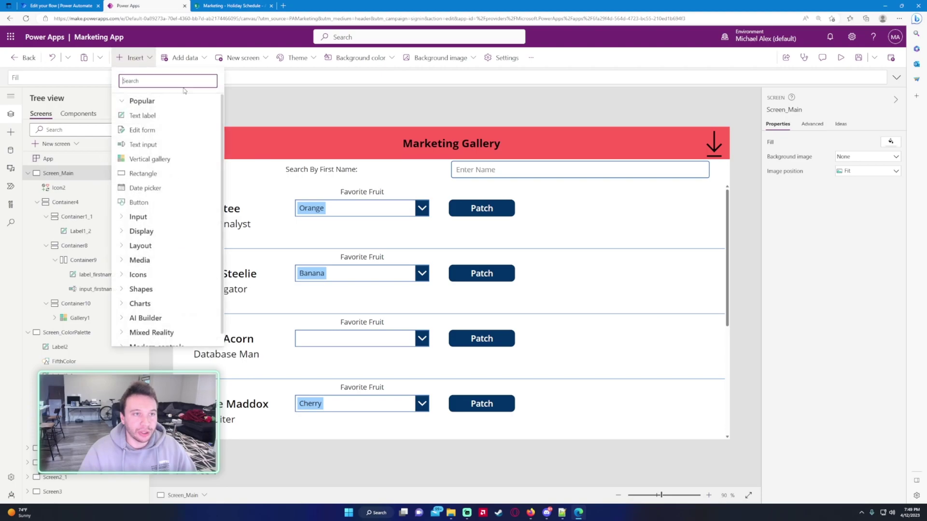
# Step: Insert a button with OnSelect set to ClearCollect(colCollection,'Holiday Schedule')
pyautogui.click(138, 202)
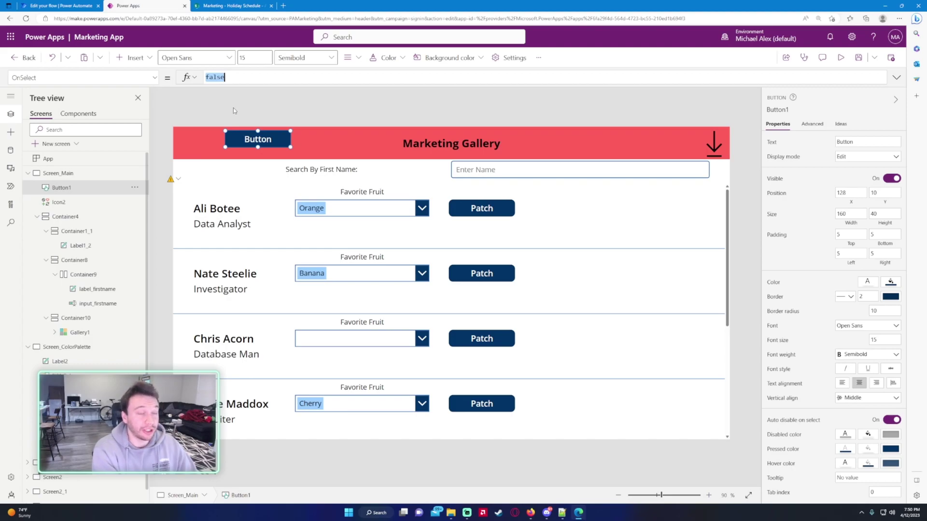
pyautogui.write('C')
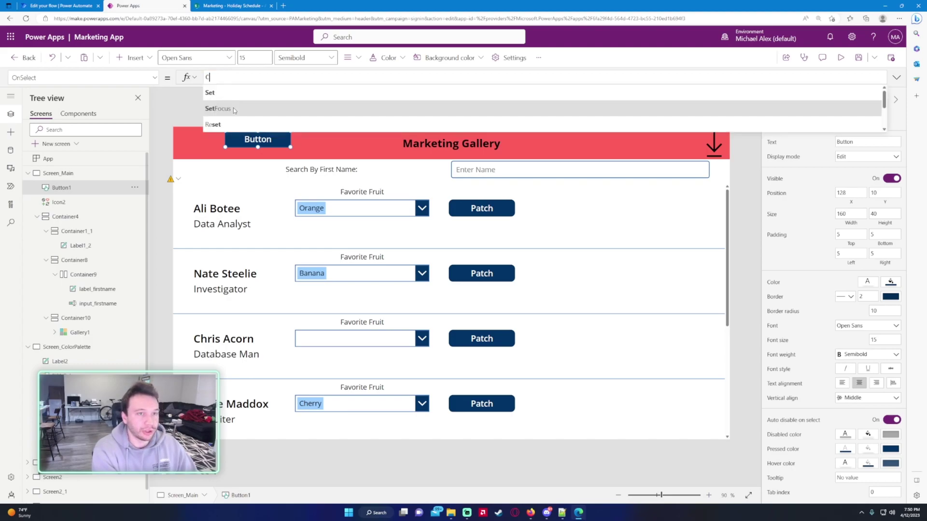
pyautogui.write('learCollect(')
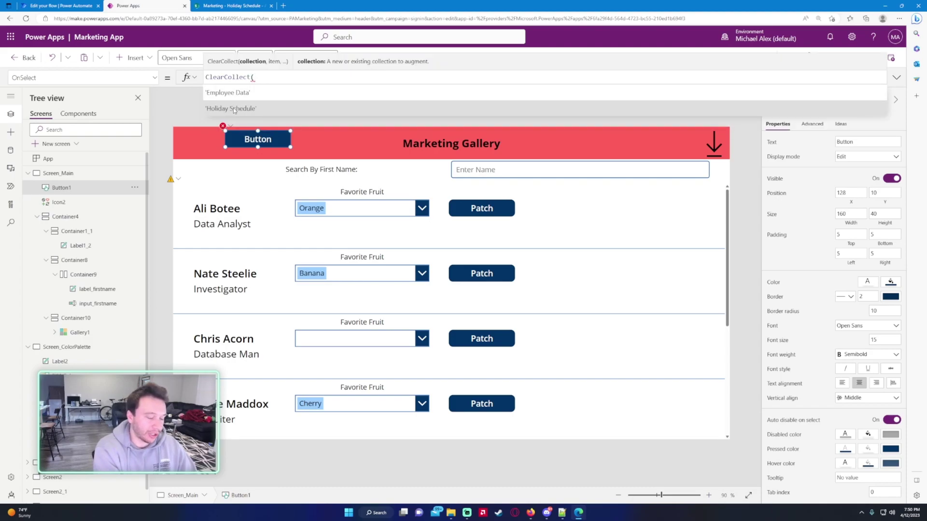
pyautogui.write('col')
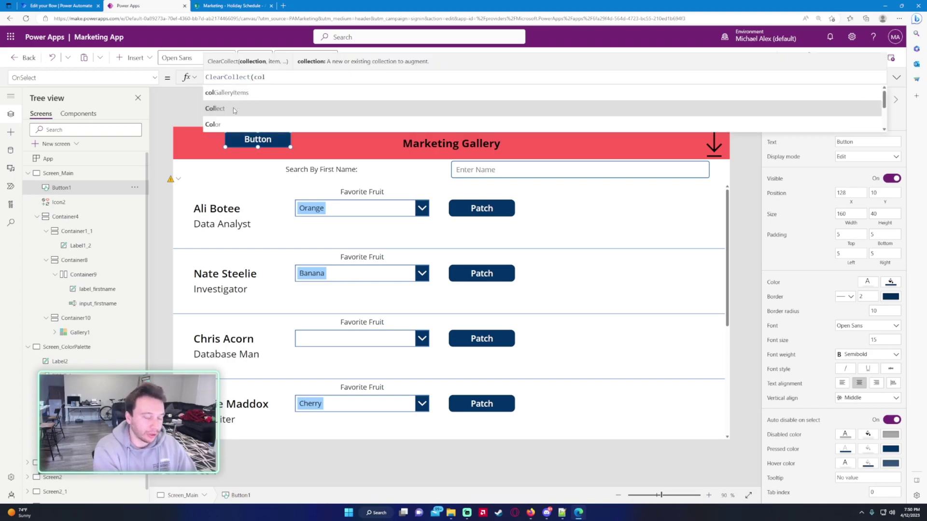
pyautogui.write("Collection,'holiday")
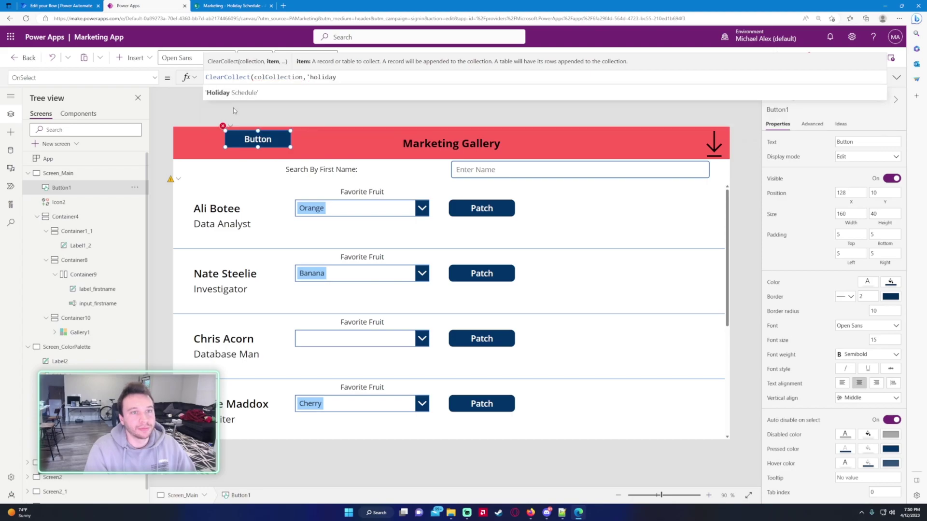
pyautogui.press('Tab')
pyautogui.write(')')
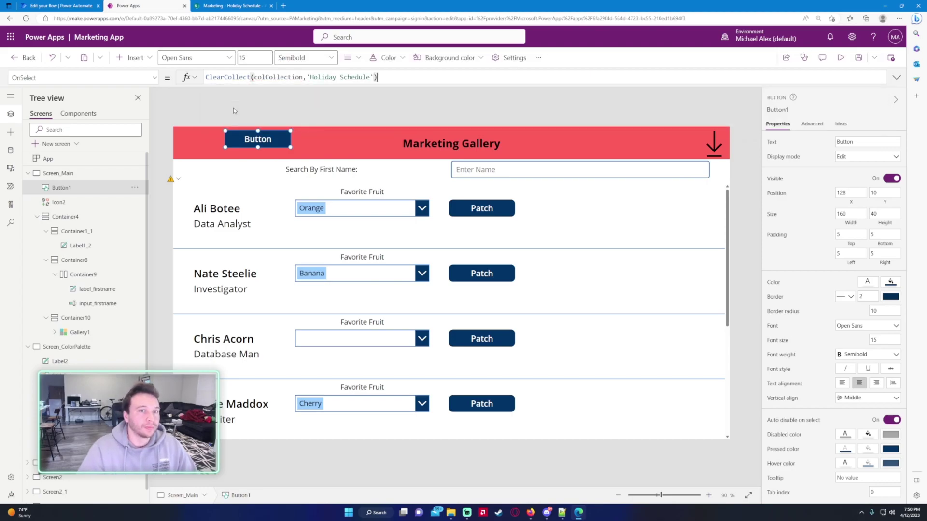
pyautogui.keyDown('alt'); pyautogui.click(251, 142); pyautogui.keyUp('alt')
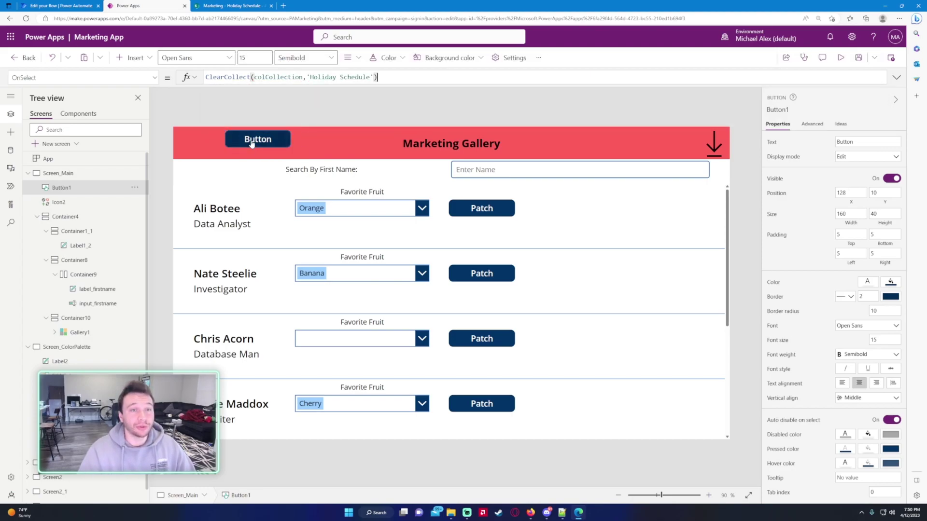
# Step: Preview colCollection from the formula bar and browse its holiday records
pyautogui.doubleClick(270, 77)
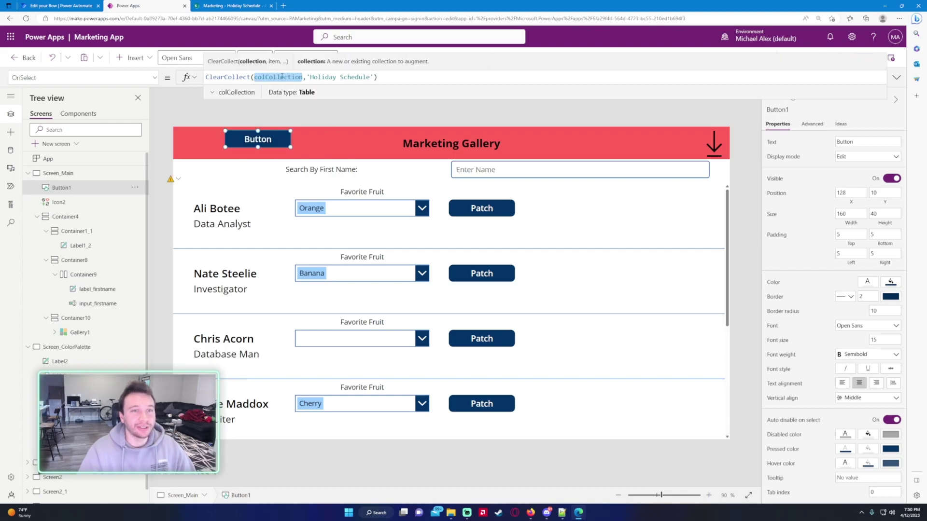
pyautogui.click(213, 93)
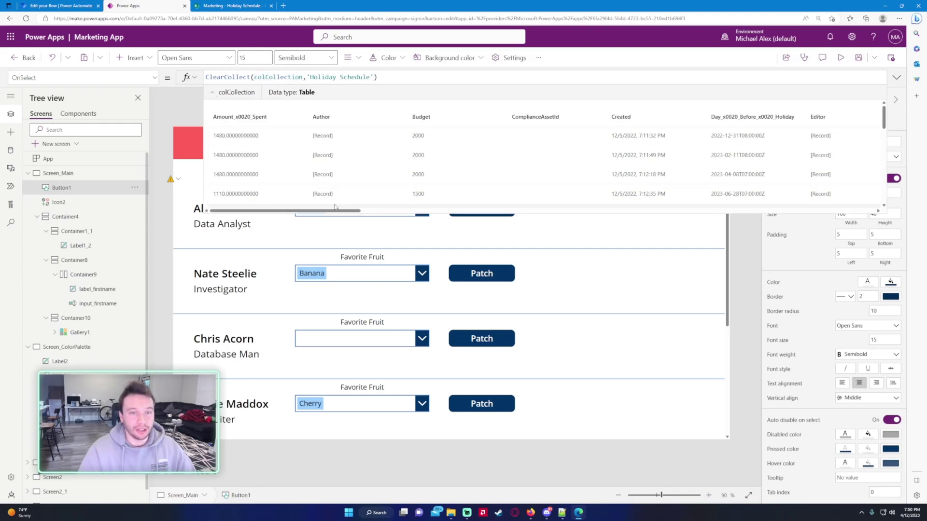
pyautogui.moveTo(336, 211); pyautogui.dragTo(519, 211)
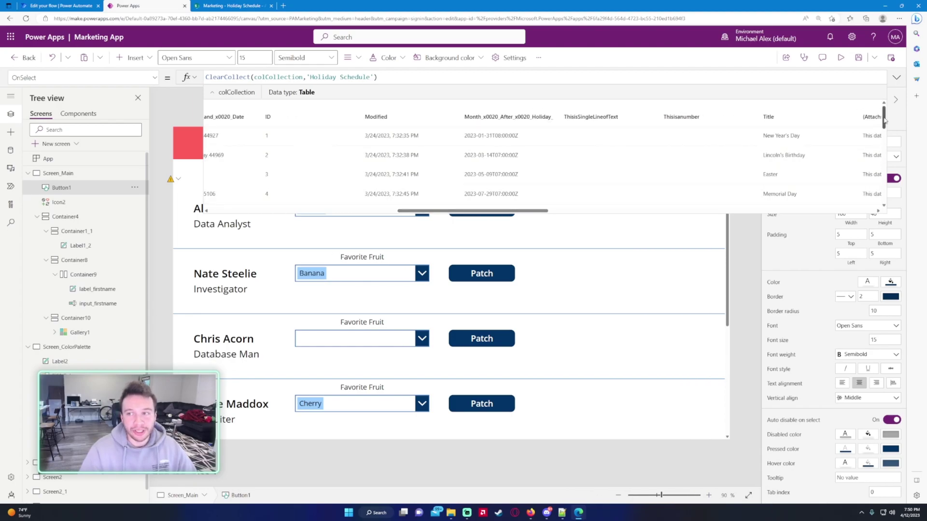
pyautogui.moveTo(885, 120); pyautogui.dragTo(885, 131)
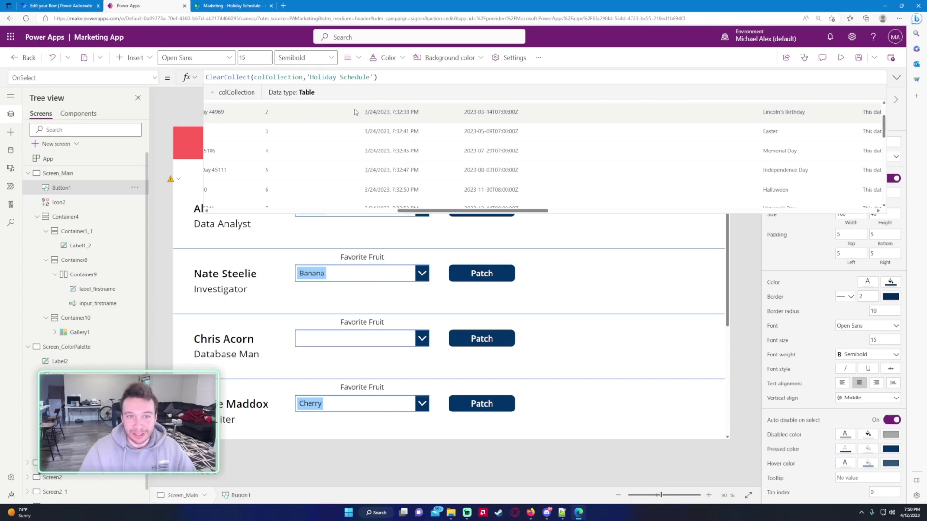
pyautogui.scroll(2, 347, 112)
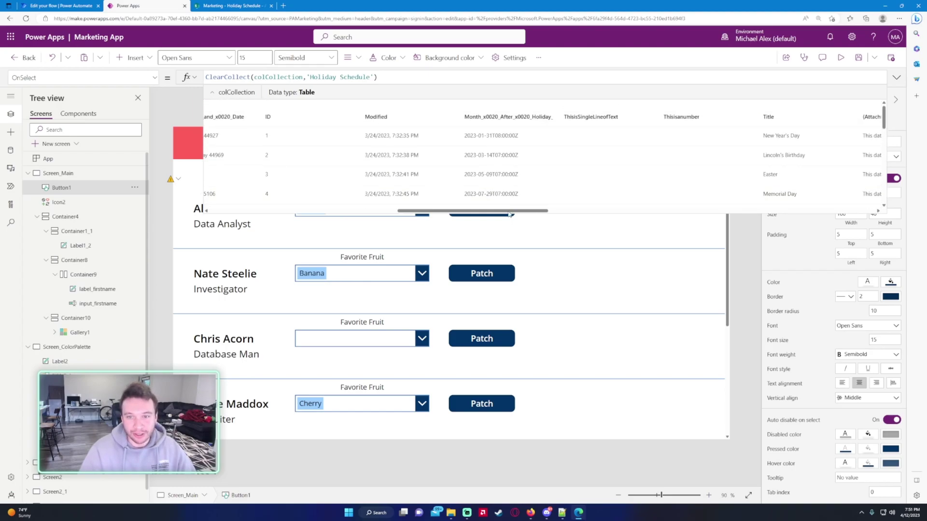
pyautogui.moveTo(509, 214); pyautogui.dragTo(367, 208)
pyautogui.scroll(-5, 554, 170)
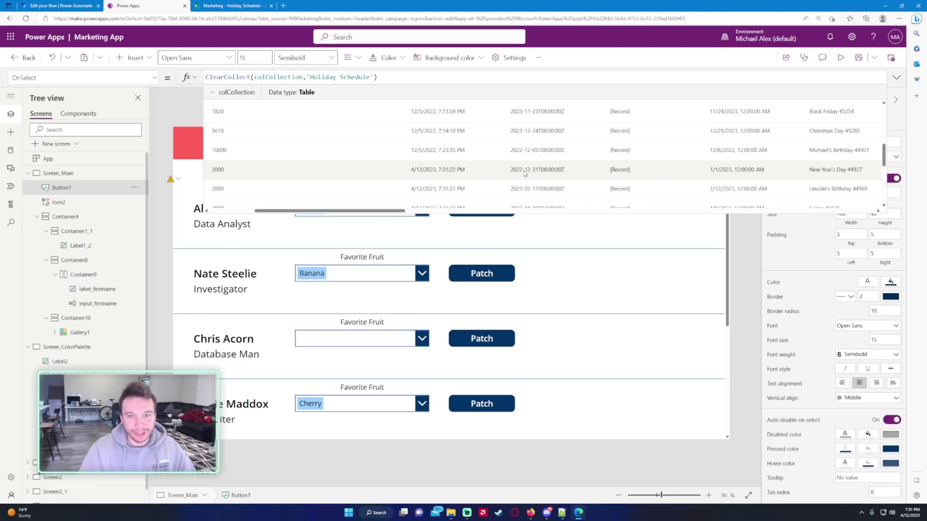
pyautogui.scroll(-3, 524, 172)
pyautogui.moveTo(335, 212); pyautogui.dragTo(432, 213)
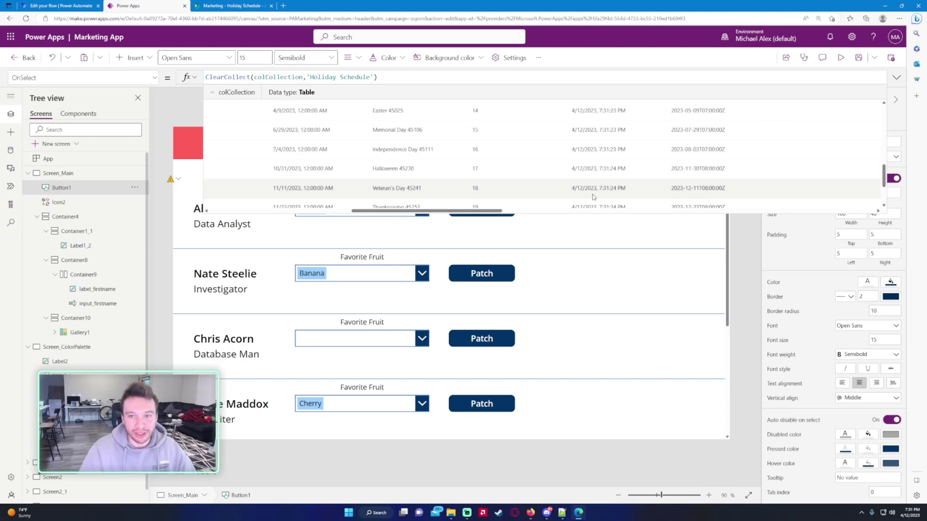
pyautogui.scroll(5, 598, 192)
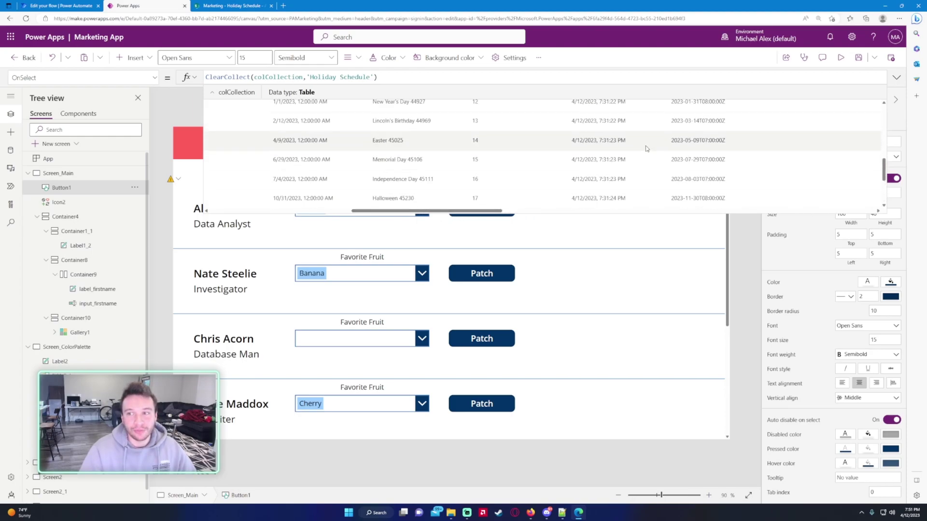
pyautogui.scroll(5, 599, 135)
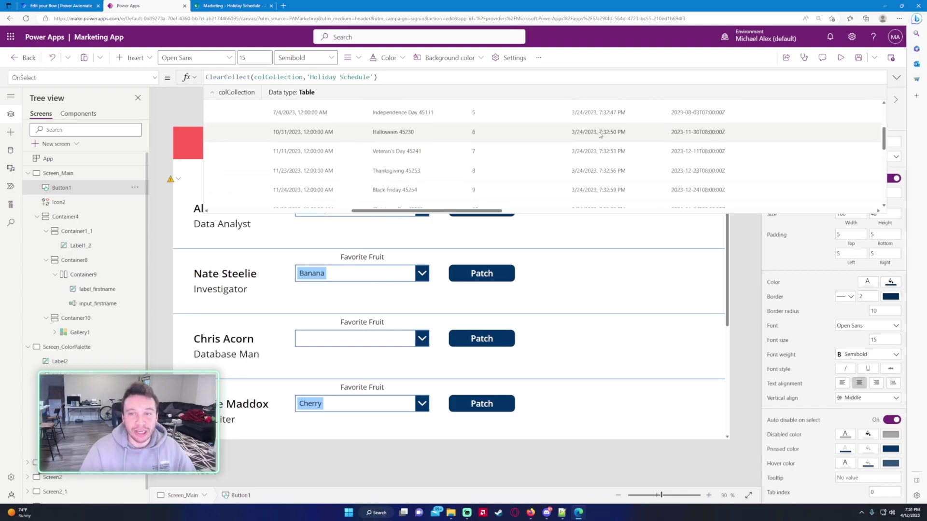
pyautogui.scroll(-2, 604, 131)
pyautogui.scroll(-6, 610, 136)
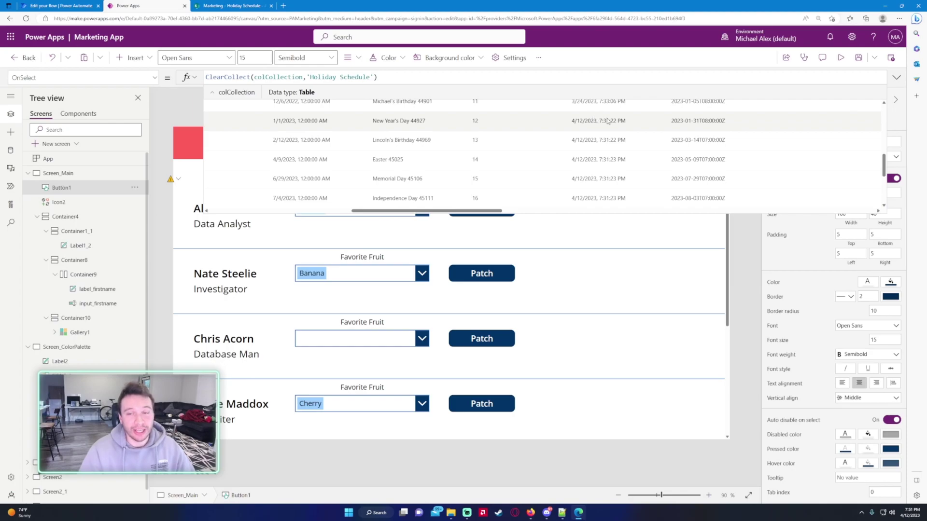
pyautogui.scroll(5, 622, 169)
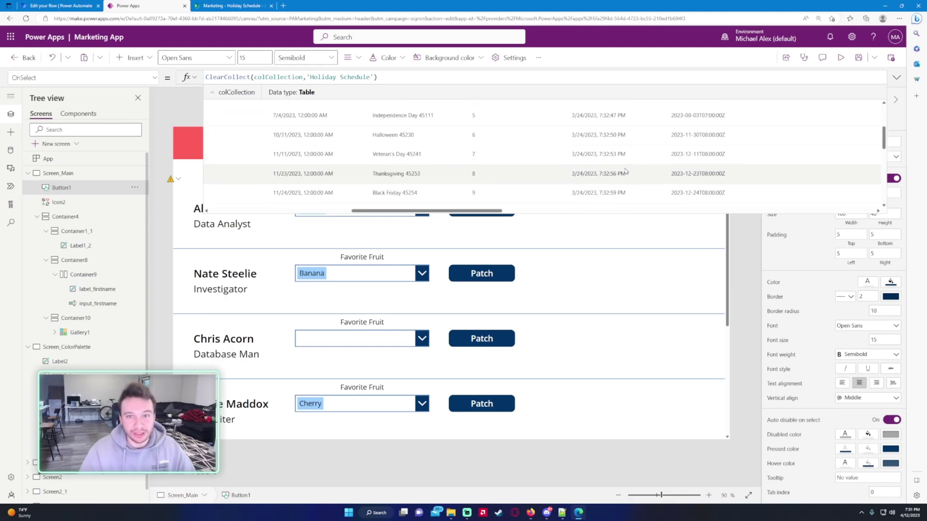
pyautogui.scroll(3, 560, 181)
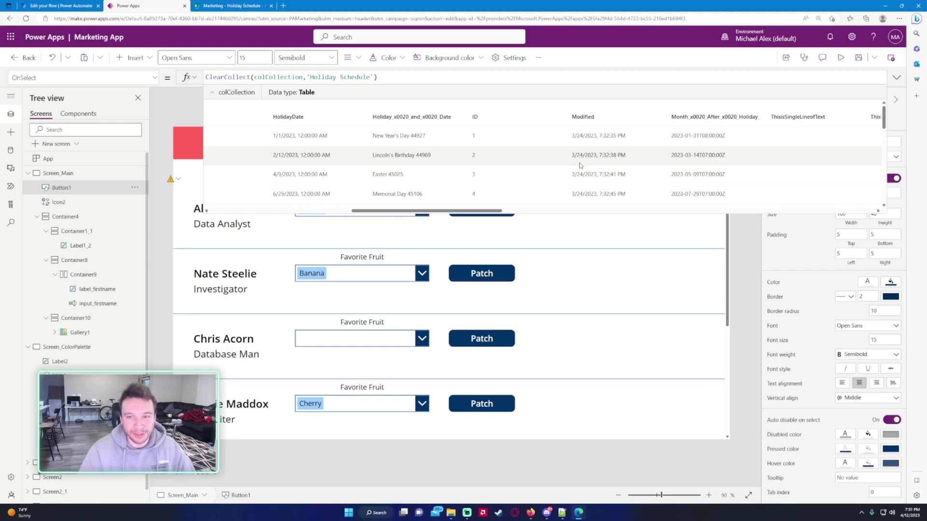
pyautogui.scroll(-10, 583, 166)
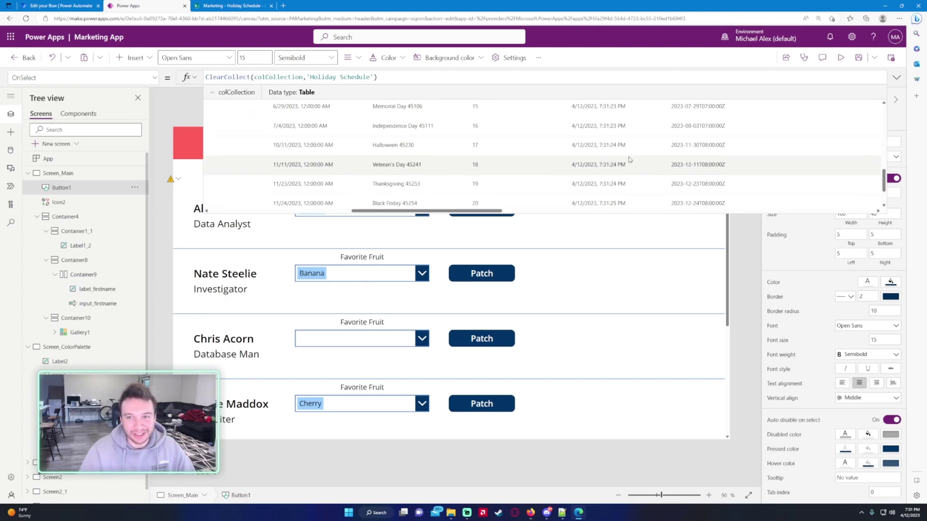
# Step: Scroll and pan across the colCollection preview table's Holiday Schedule columns and rows
pyautogui.moveTo(464, 212); pyautogui.dragTo(594, 212)
pyautogui.scroll(9, 598, 185)
pyautogui.scroll(2, 594, 174)
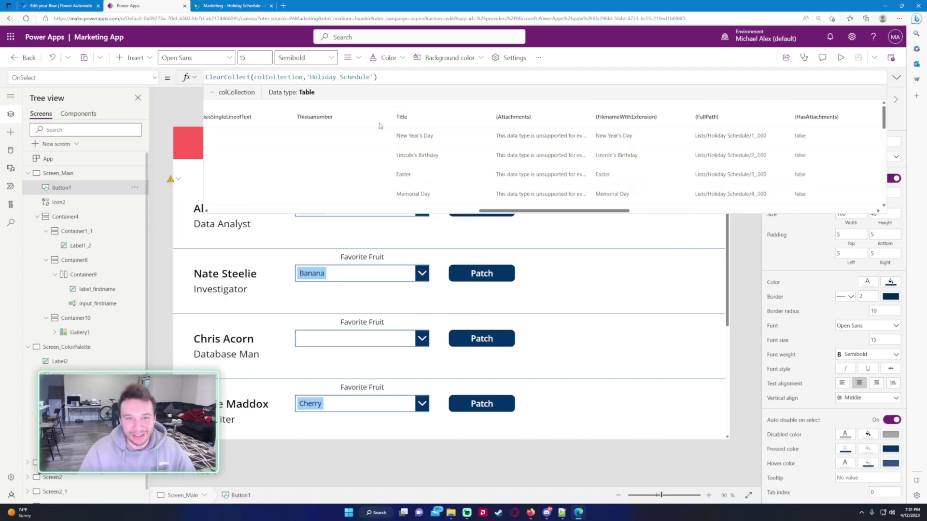
pyautogui.scroll(-1, 559, 126)
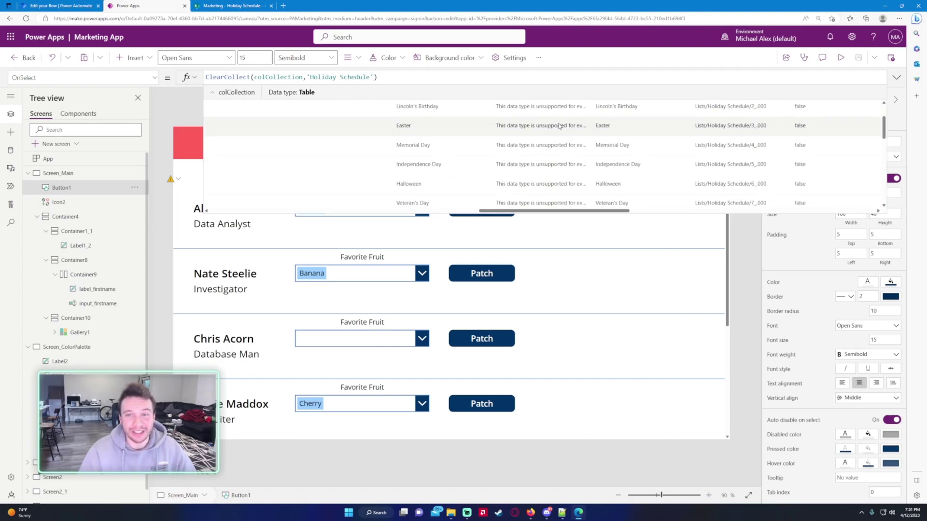
pyautogui.scroll(1, 619, 157)
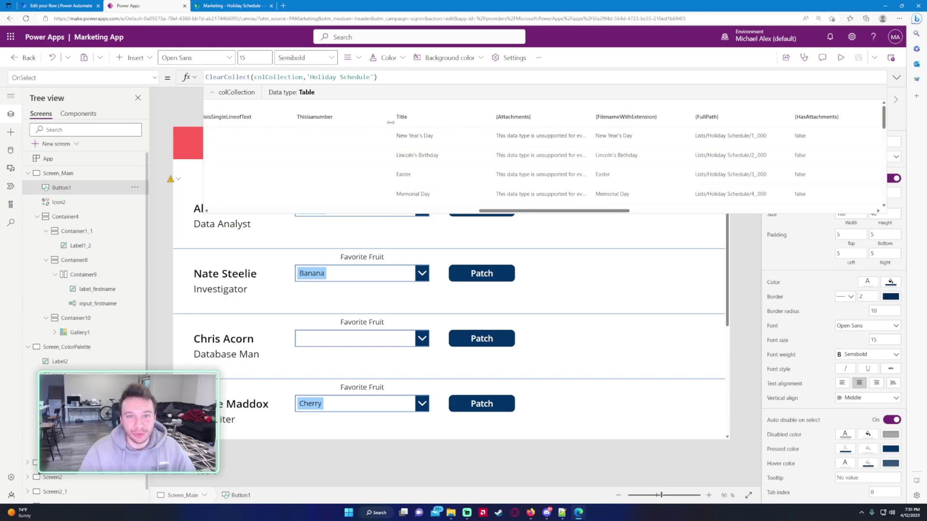
pyautogui.scroll(-1, 398, 127)
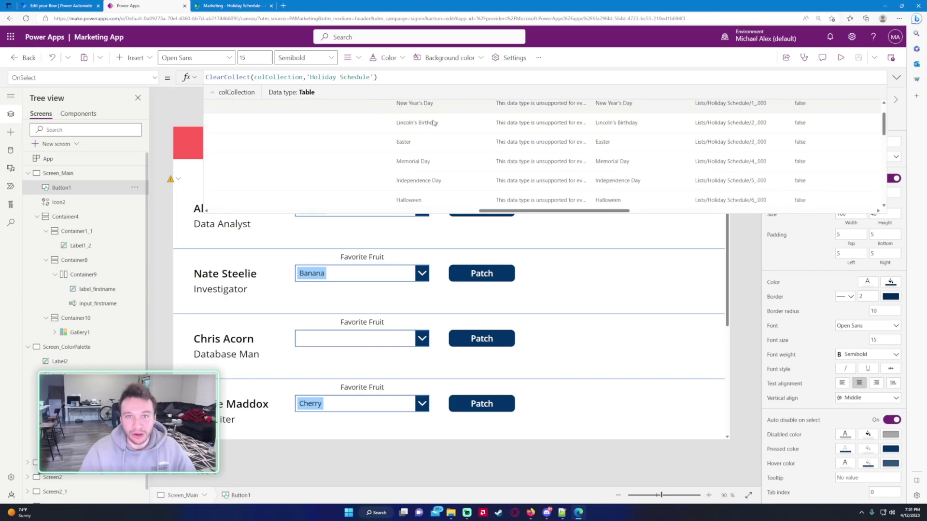
pyautogui.scroll(-3, 437, 127)
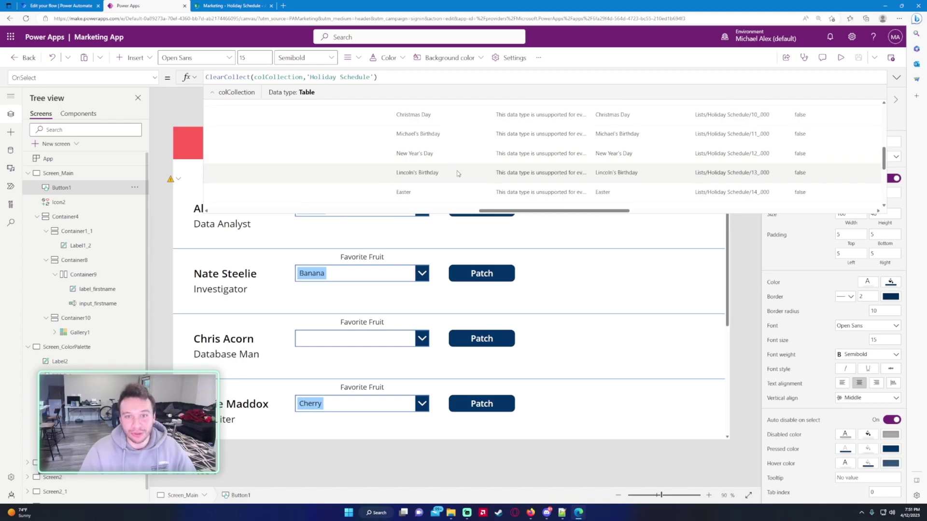
pyautogui.moveTo(579, 211); pyautogui.dragTo(484, 212)
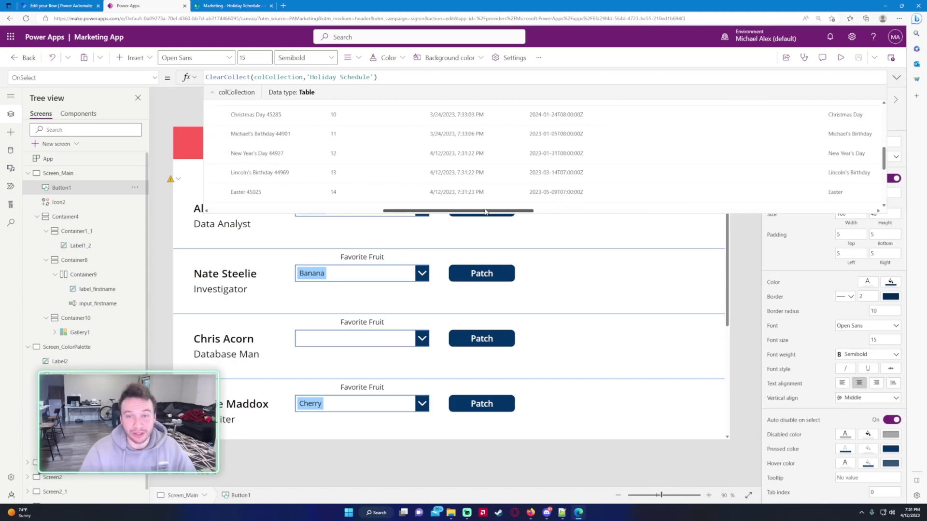
pyautogui.scroll(4, 556, 145)
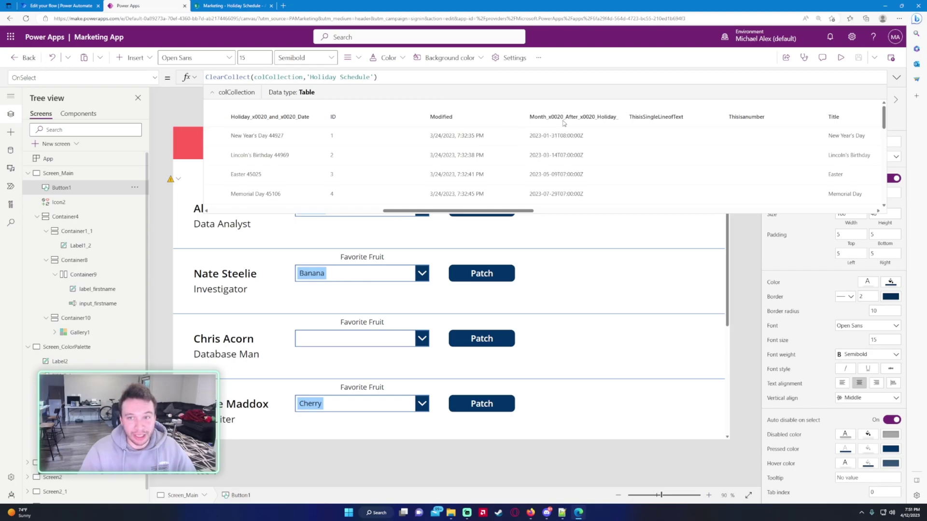
pyautogui.scroll(-5, 563, 145)
# Step: Close the preview, then copy-paste the Search By First Name label into label_firstname_1 and reselect the original
pyautogui.click(211, 93)
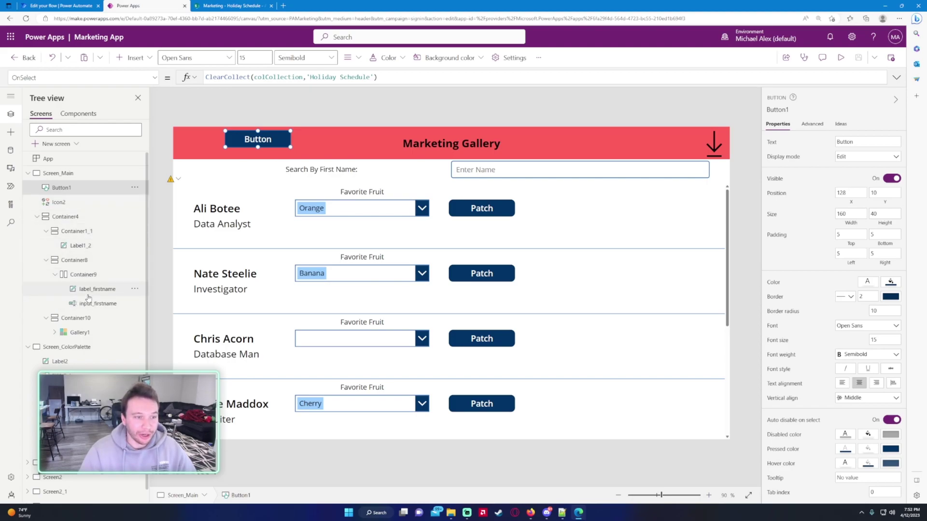
pyautogui.click(87, 290)
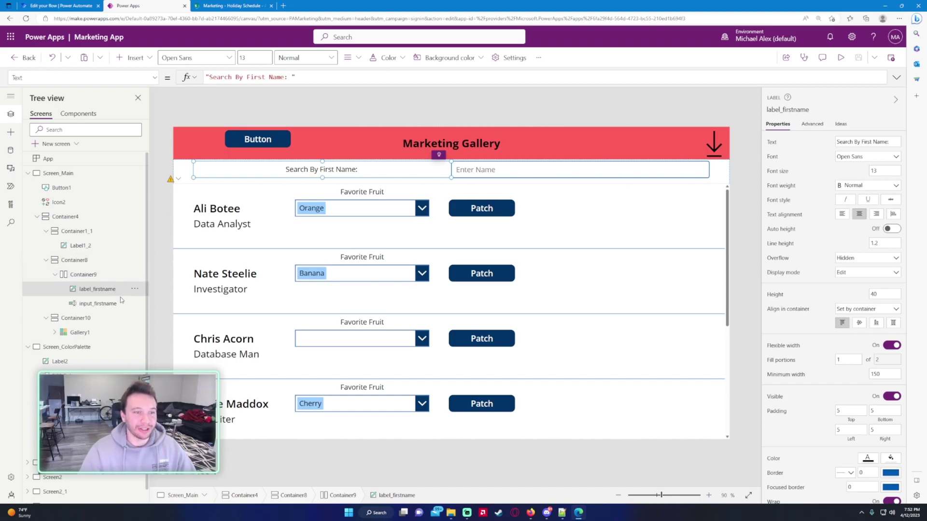
pyautogui.hotkey('ctrl', 'c')
pyautogui.hotkey('ctrl', 'v')
pyautogui.press('Up')
pyautogui.press('Down')
pyautogui.press('Down')
pyautogui.press('Up')
pyautogui.press('Up')
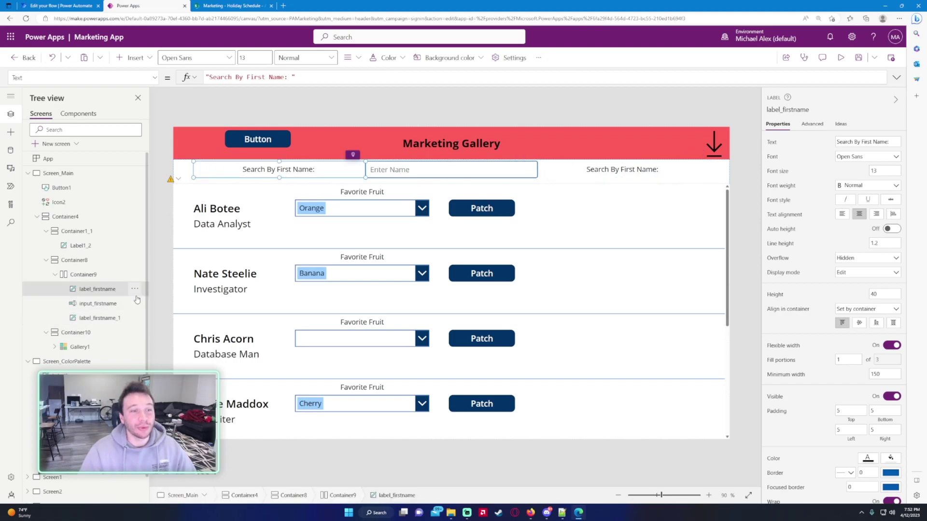
# Step: Move the Search By First Name label two places right along the search row, past its first copy
pyautogui.click(135, 291)
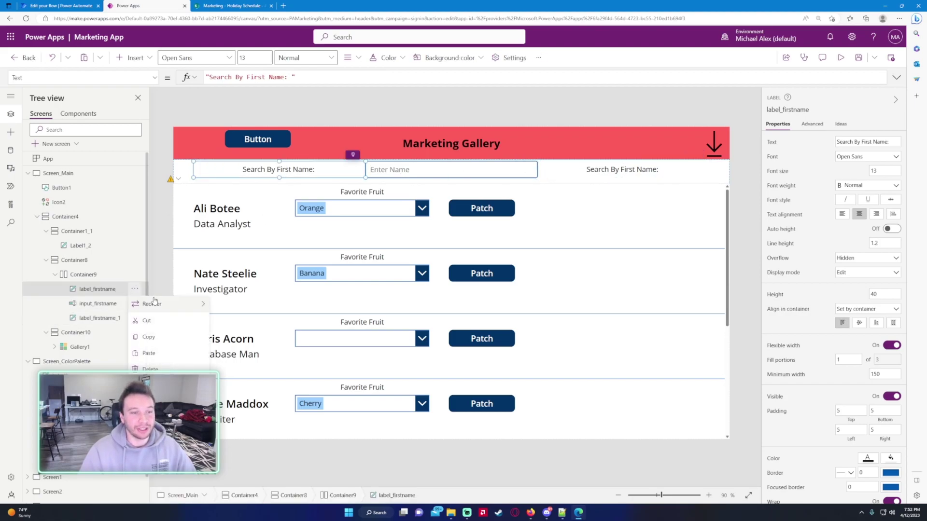
pyautogui.moveTo(150, 308)
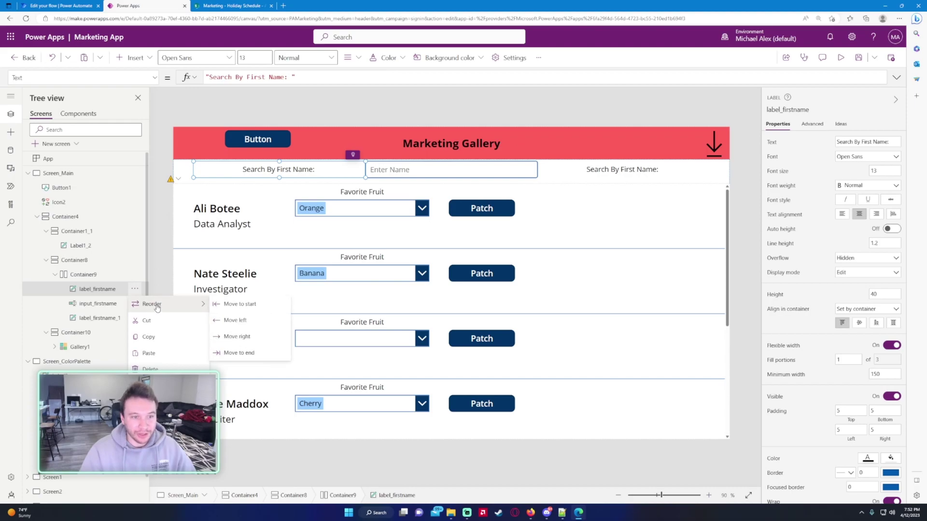
pyautogui.click(237, 337)
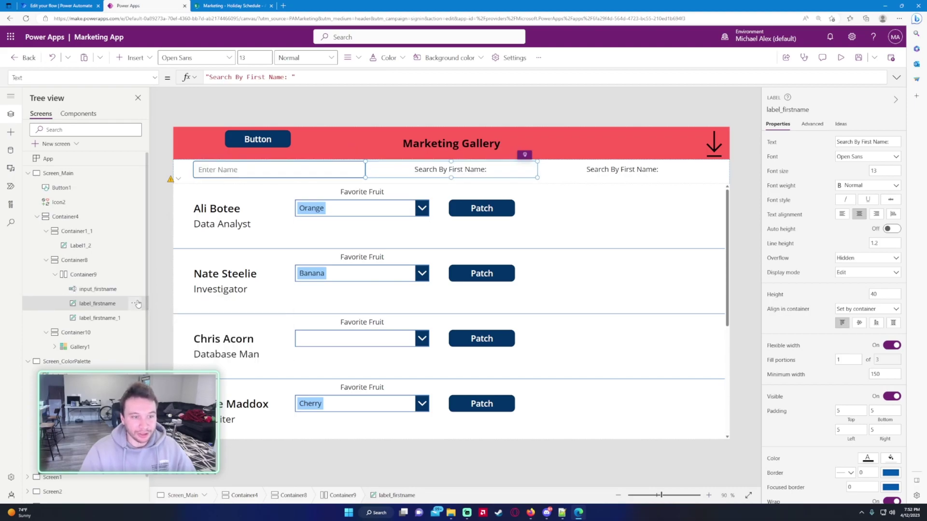
pyautogui.click(135, 304)
pyautogui.moveTo(203, 323)
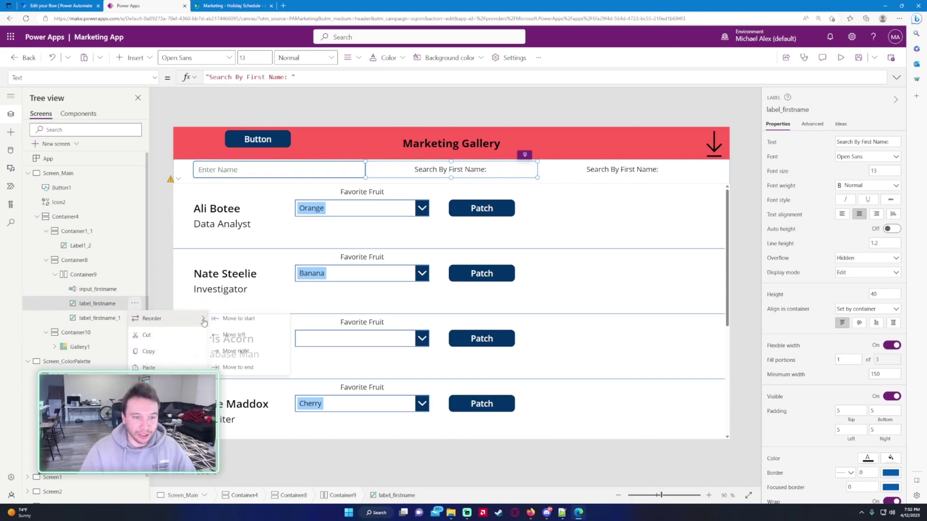
pyautogui.click(235, 351)
# Step: Move the Search By First Name label back left to the front of the search row
pyautogui.click(135, 318)
pyautogui.moveTo(155, 338)
pyautogui.click(237, 351)
pyautogui.click(135, 303)
pyautogui.moveTo(165, 319)
pyautogui.click(230, 336)
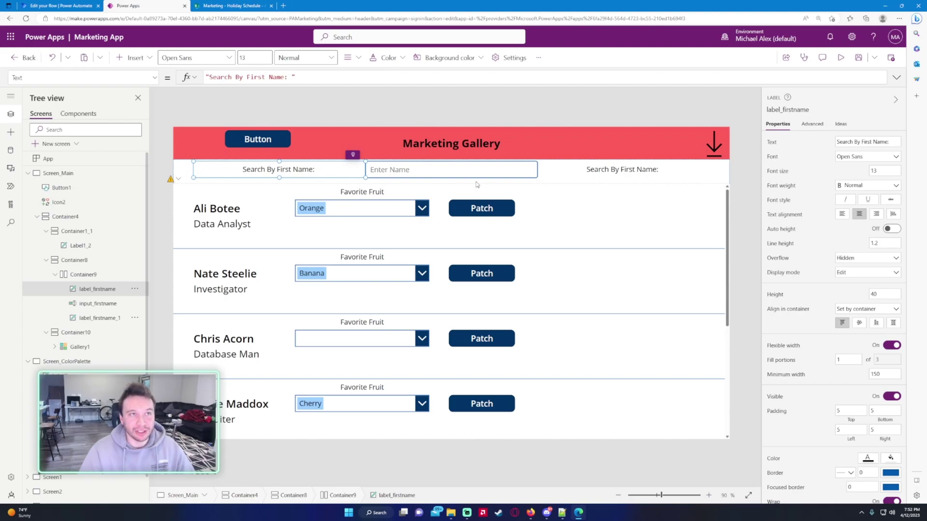
# Step: Paste two more label copies and move the Search By First Name label two places right
pyautogui.hotkey('ctrl', 'v')
pyautogui.hotkey('ctrl', 'v')
pyautogui.rightClick(104, 294)
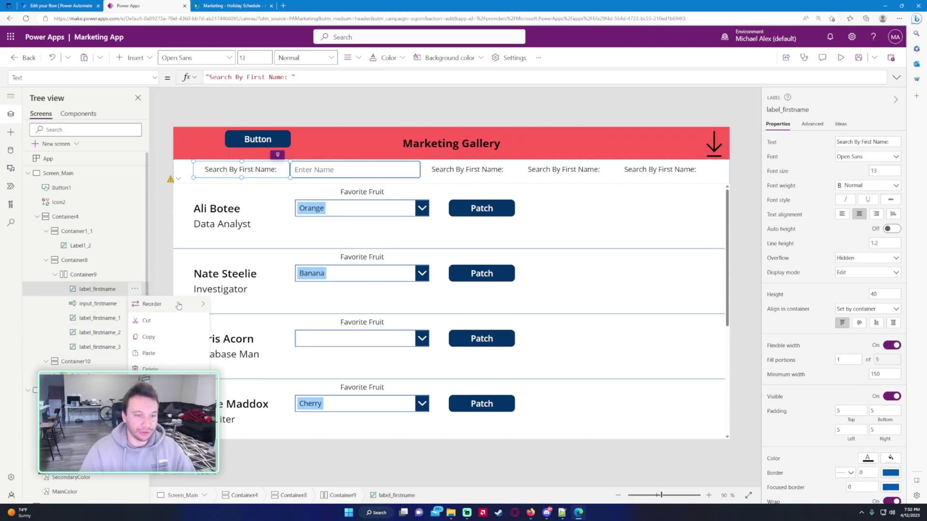
pyautogui.moveTo(182, 305)
pyautogui.click(227, 336)
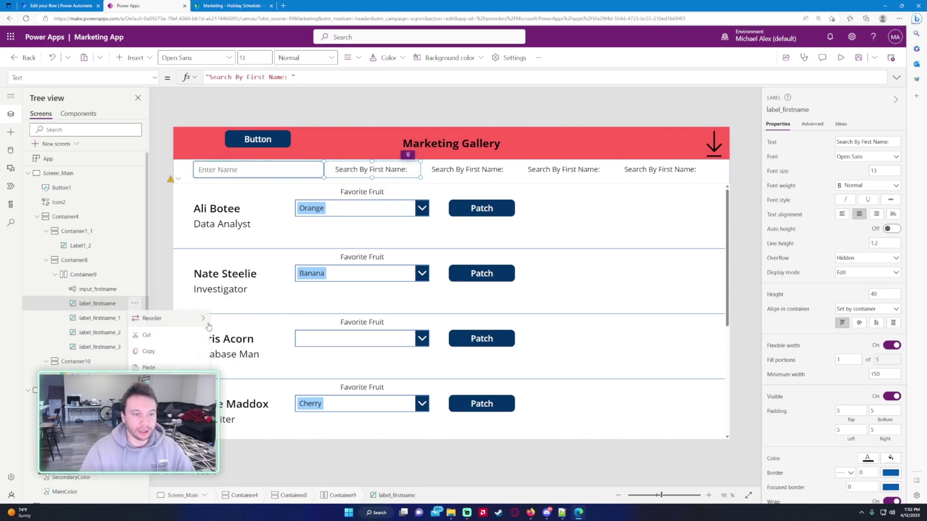
pyautogui.moveTo(208, 322)
pyautogui.click(243, 349)
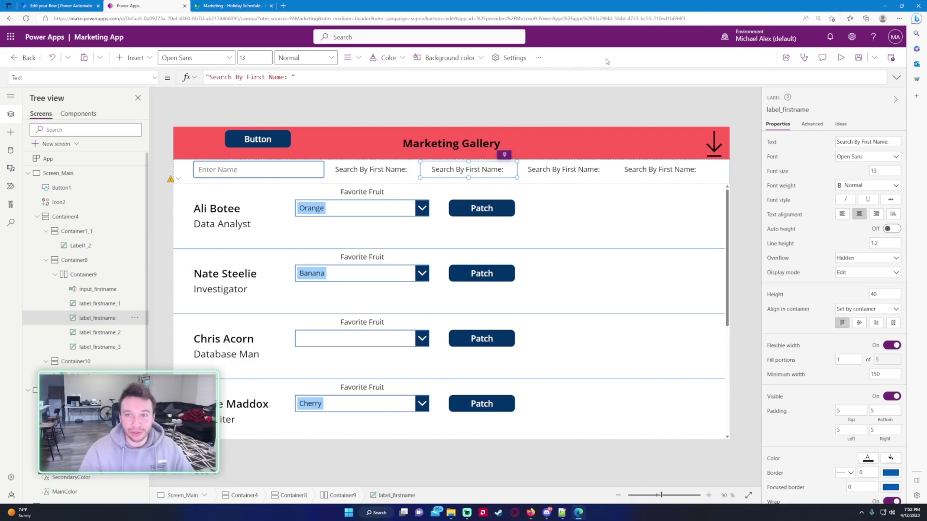
# Step: Send label_firstname to the row's start, then move it right after the Enter Name box
pyautogui.click(135, 317)
pyautogui.moveTo(182, 334)
pyautogui.click(225, 334)
pyautogui.click(135, 289)
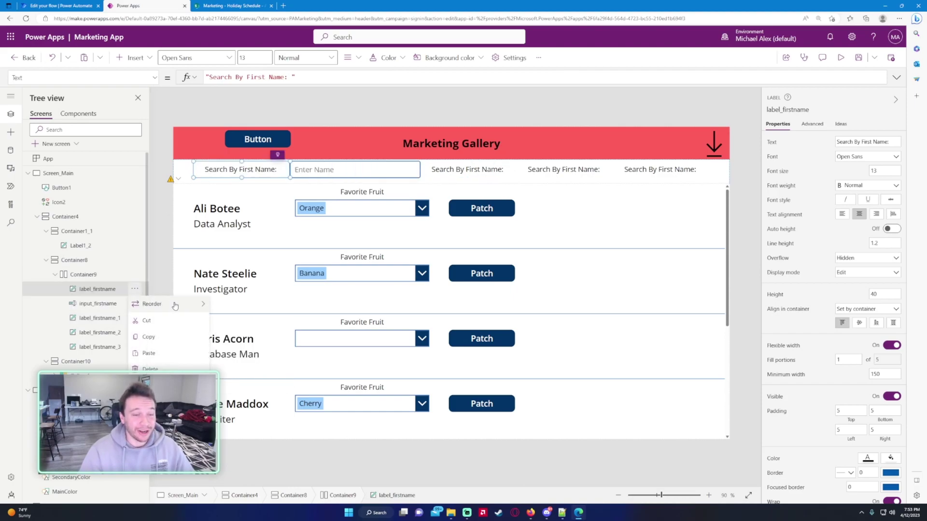
pyautogui.moveTo(176, 305)
pyautogui.click(243, 338)
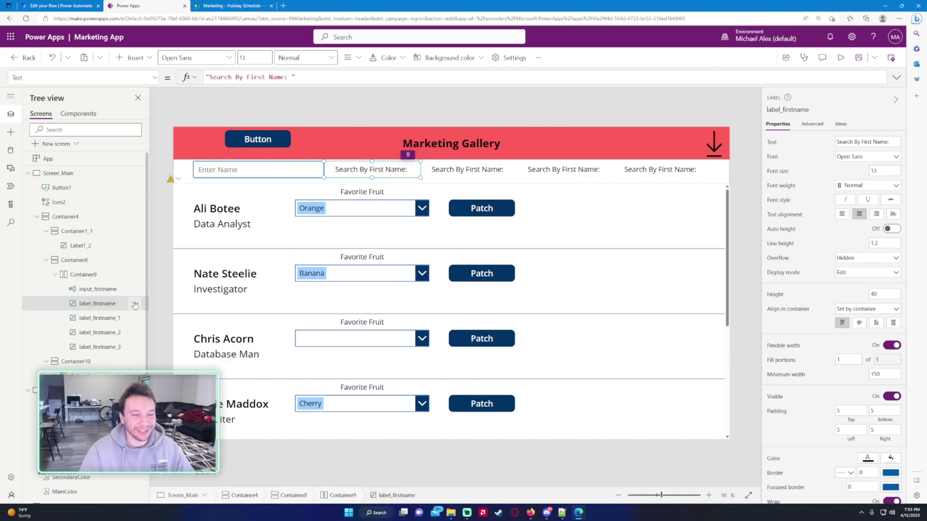
# Step: Move label_firstname past label_firstname_1 into third place, then select input_firstname
pyautogui.click(134, 303)
pyautogui.moveTo(193, 319)
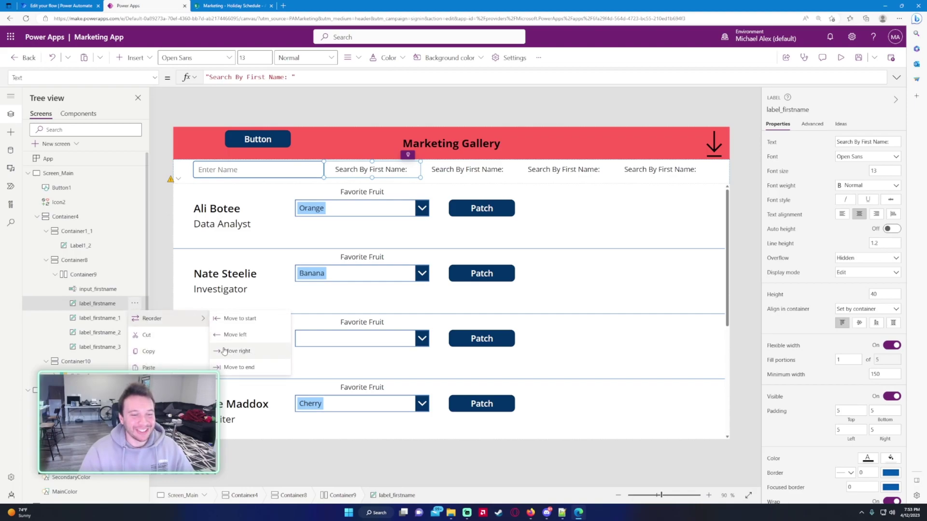
pyautogui.click(244, 351)
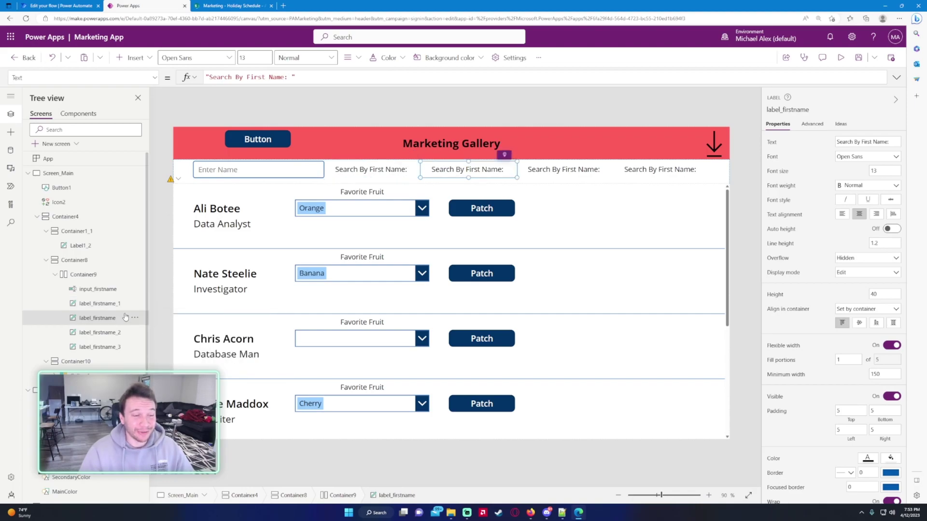
pyautogui.click(117, 290)
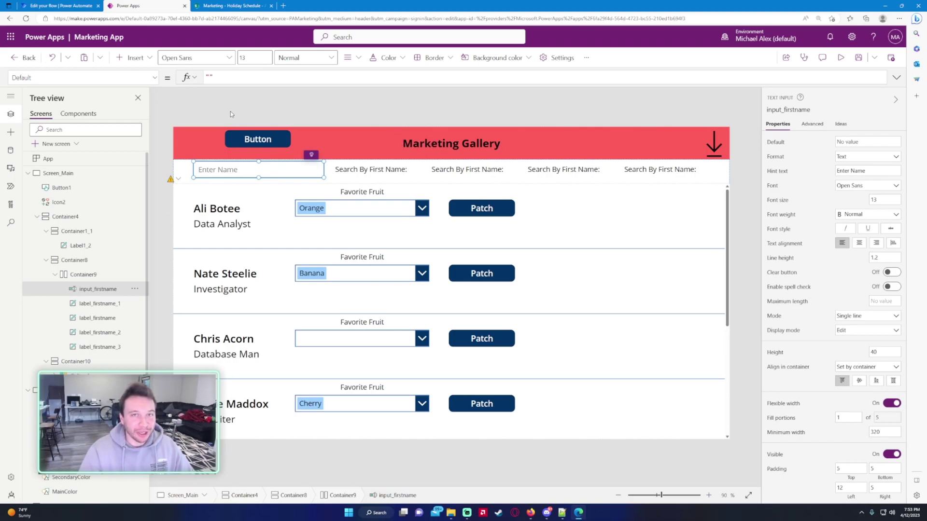
# Step: Select Screen_Main, then the App object in the Tree view to show its properties
pyautogui.click(99, 170)
pyautogui.click(99, 161)
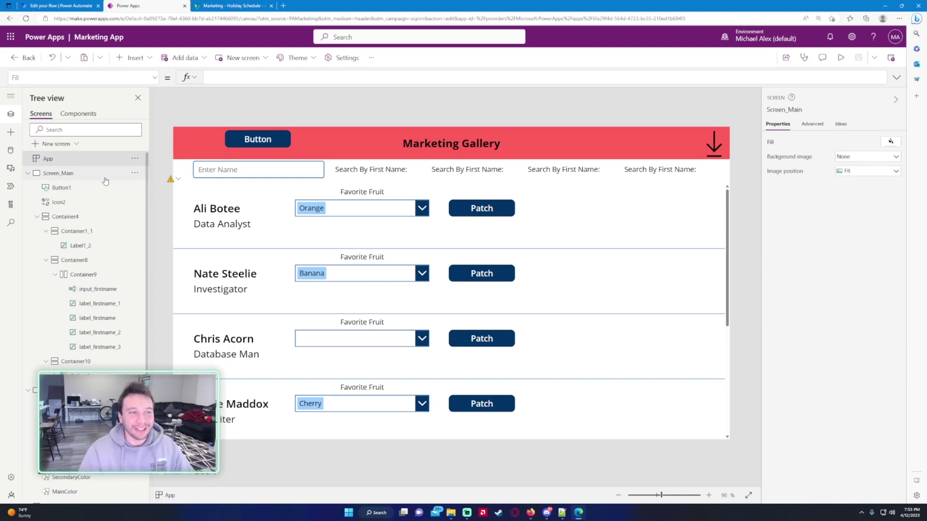